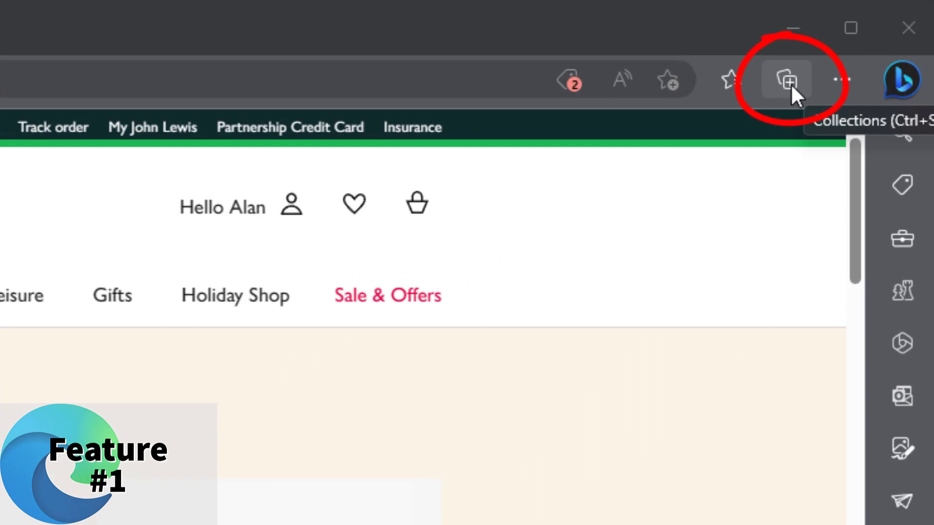
# Create a new empty collection named 'Computer' in the Collections side panel
pyautogui.click(790, 83)
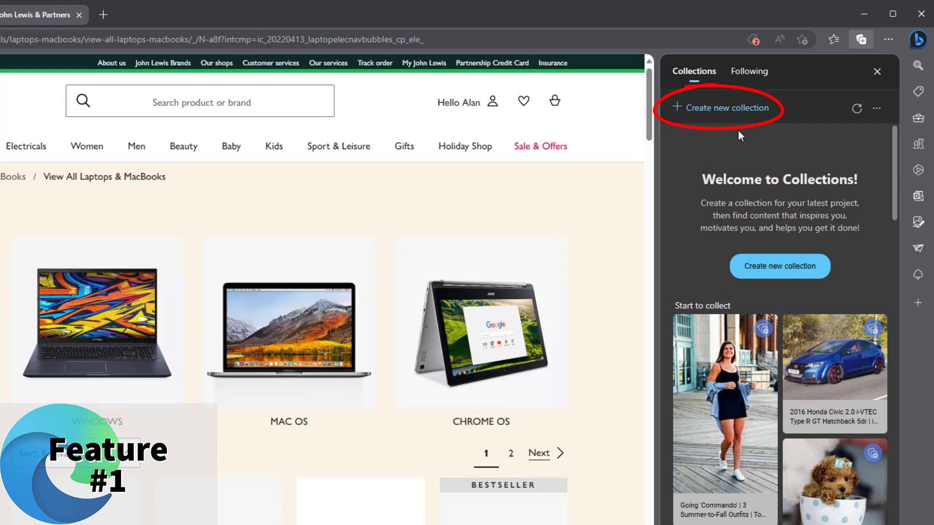
pyautogui.click(716, 110)
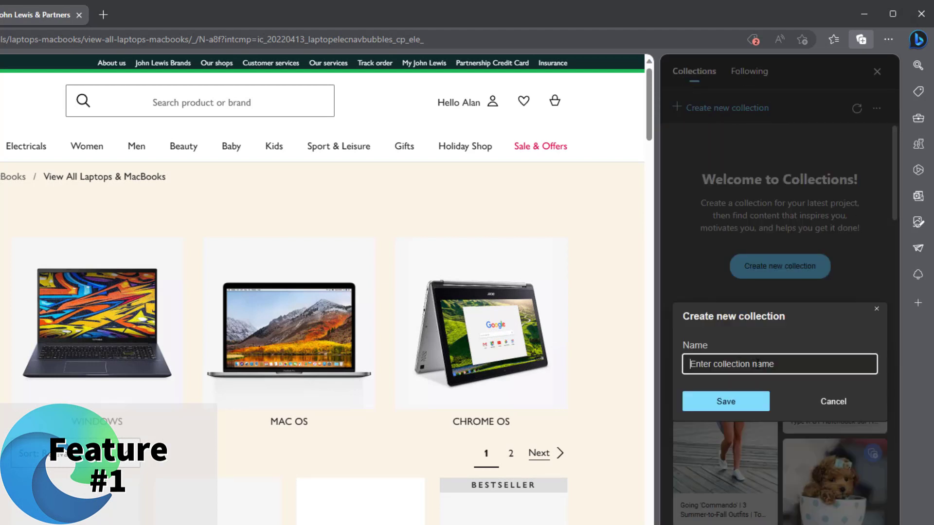
pyautogui.write('Computer')
pyautogui.click(729, 407)
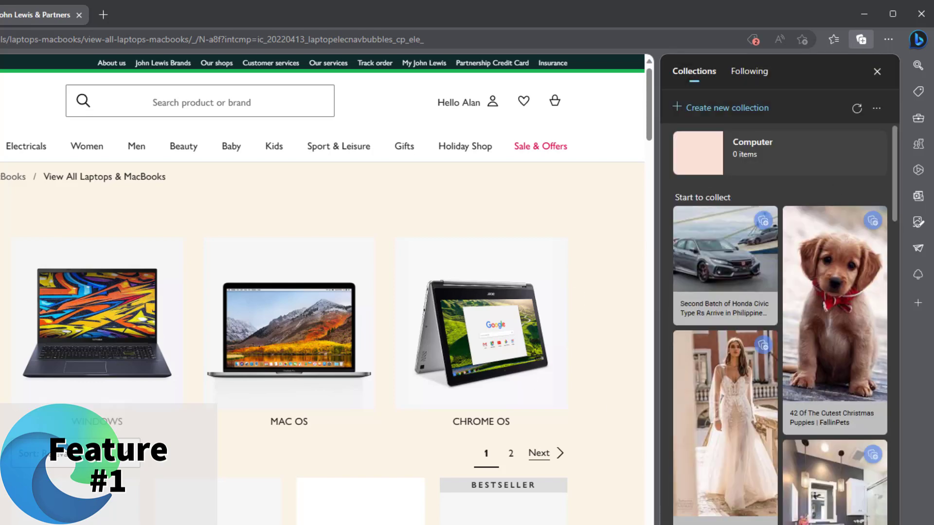
# Add the John Lewis laptops and Lenovo pages to Computer, then view its saved pages
pyautogui.moveTo(797, 154)
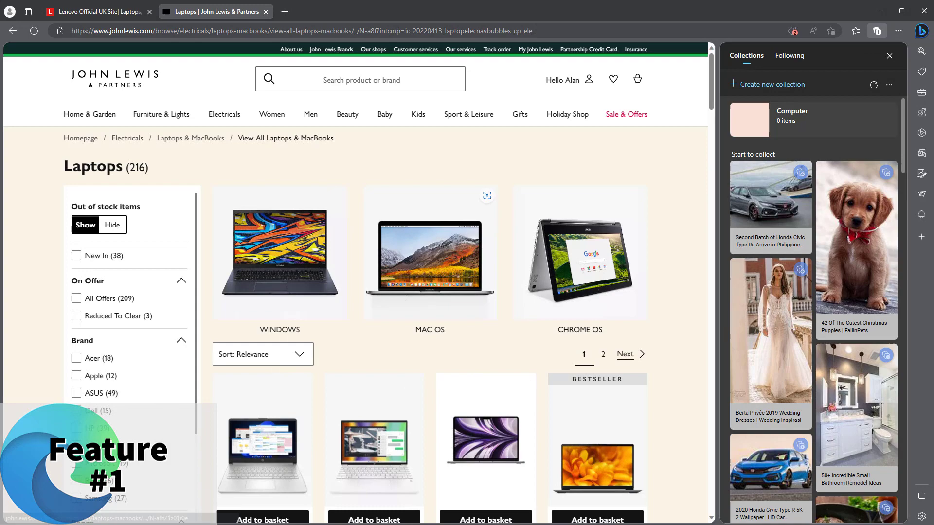
pyautogui.moveTo(161, 114)
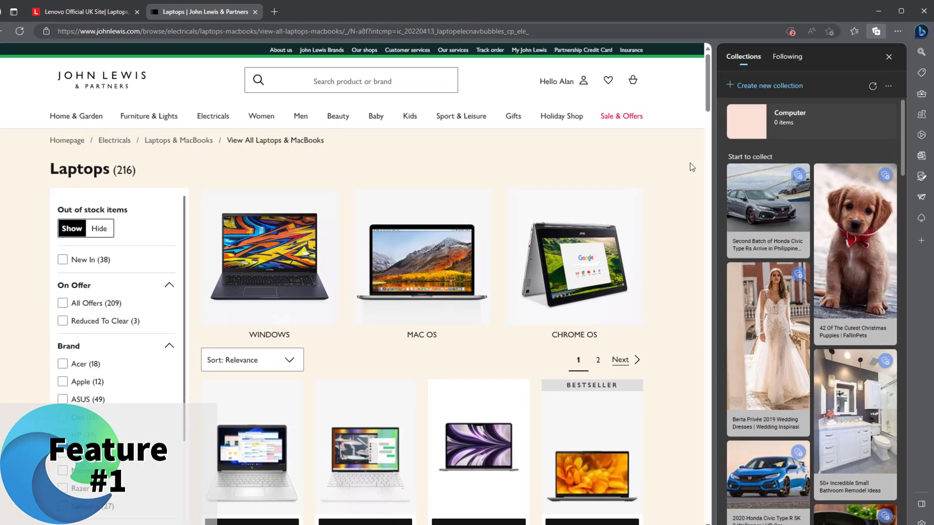
pyautogui.moveTo(785, 123)
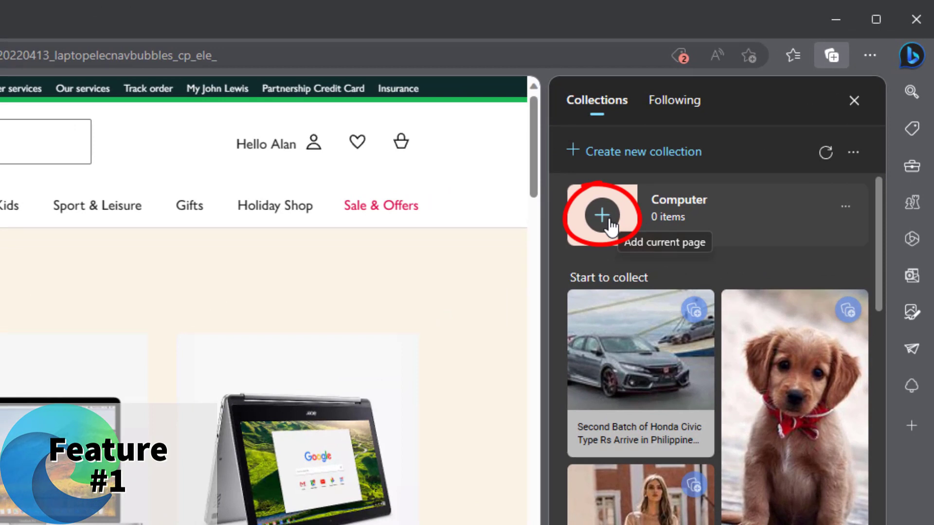
pyautogui.click(603, 216)
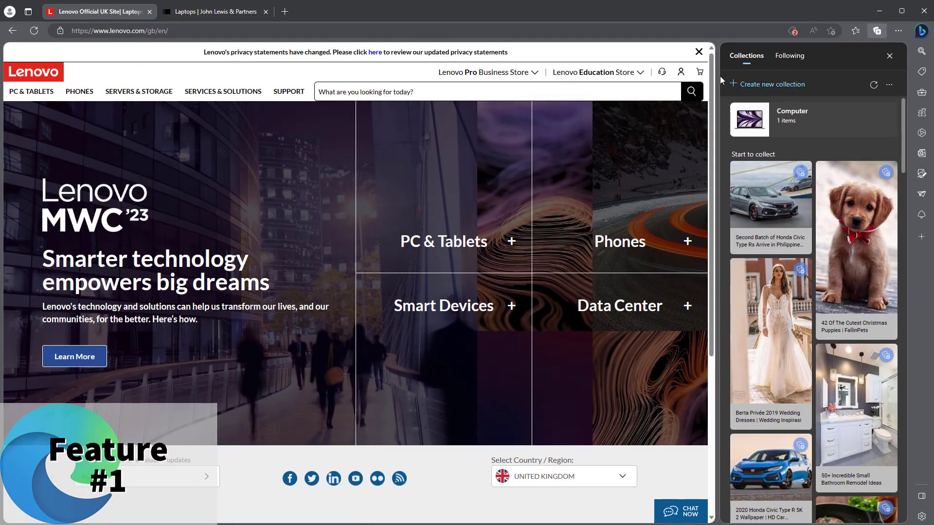
pyautogui.moveTo(751, 126)
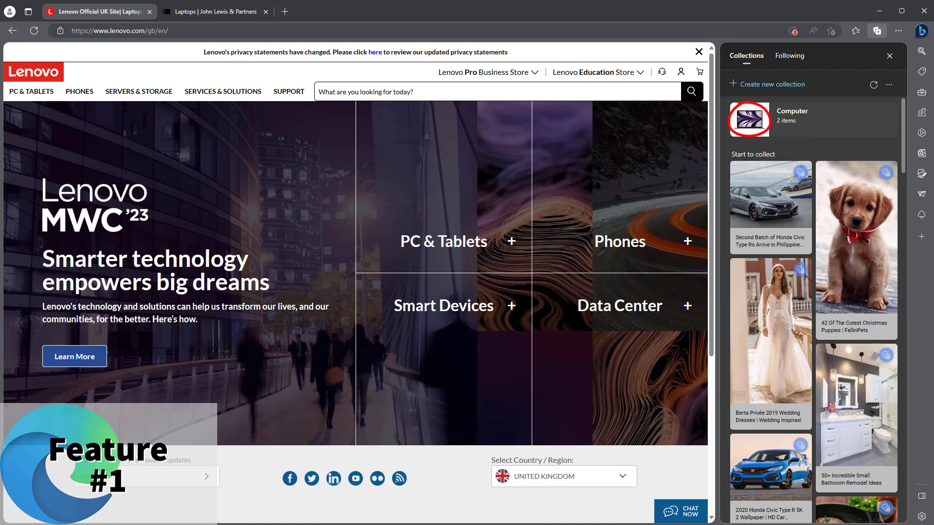
pyautogui.click(817, 125)
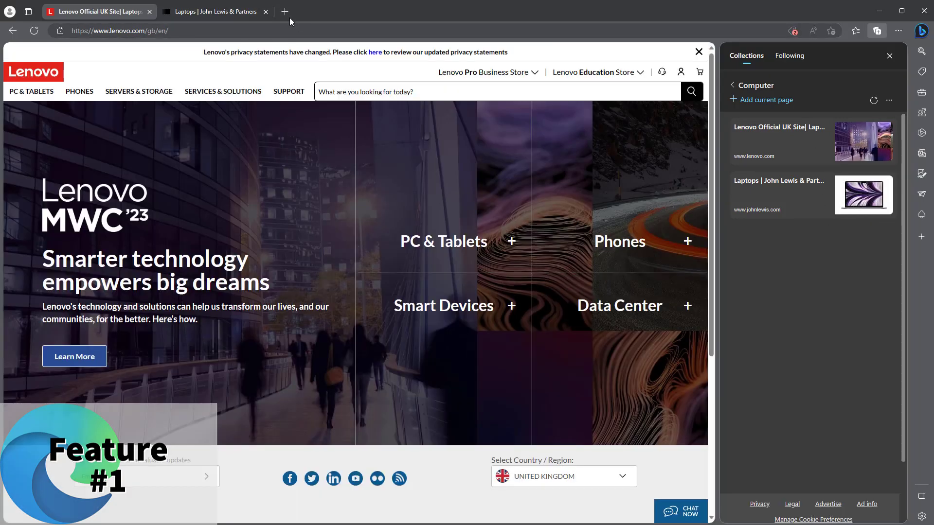
# Search Bing for 'pc world' in a new tab and open the Currys Laptops result
pyautogui.click(290, 16)
pyautogui.write('pc')
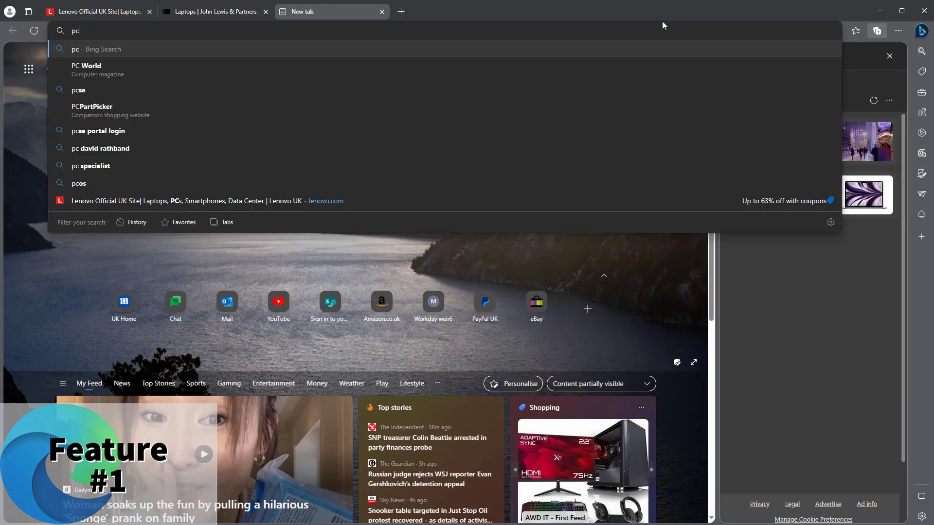
pyautogui.write(' world')
pyautogui.press('Return')
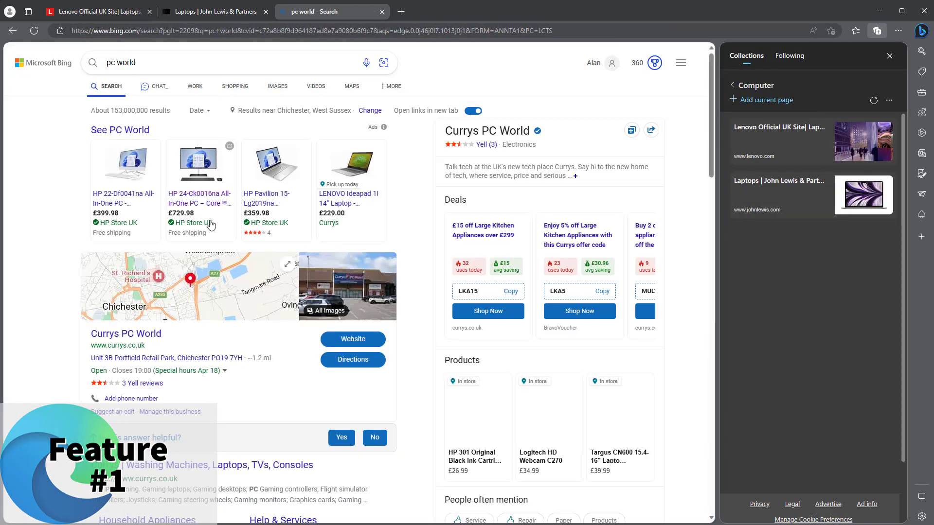
pyautogui.scroll(-5, 205, 253)
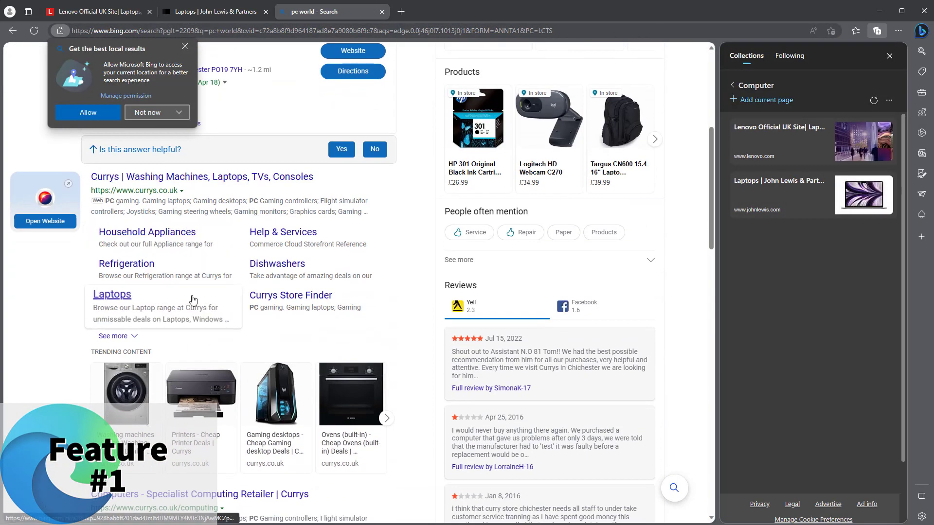
pyautogui.scroll(5, 317, 306)
pyautogui.scroll(-6, 125, 270)
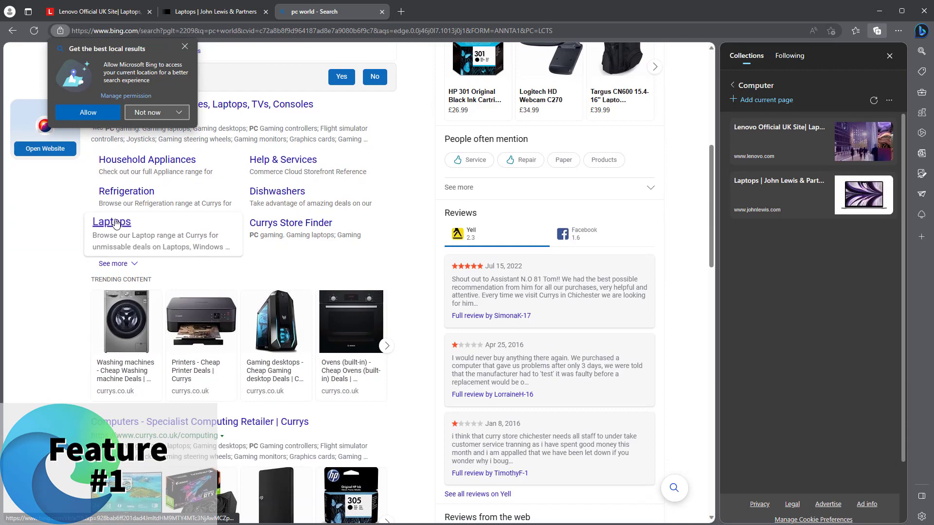
pyautogui.click(115, 224)
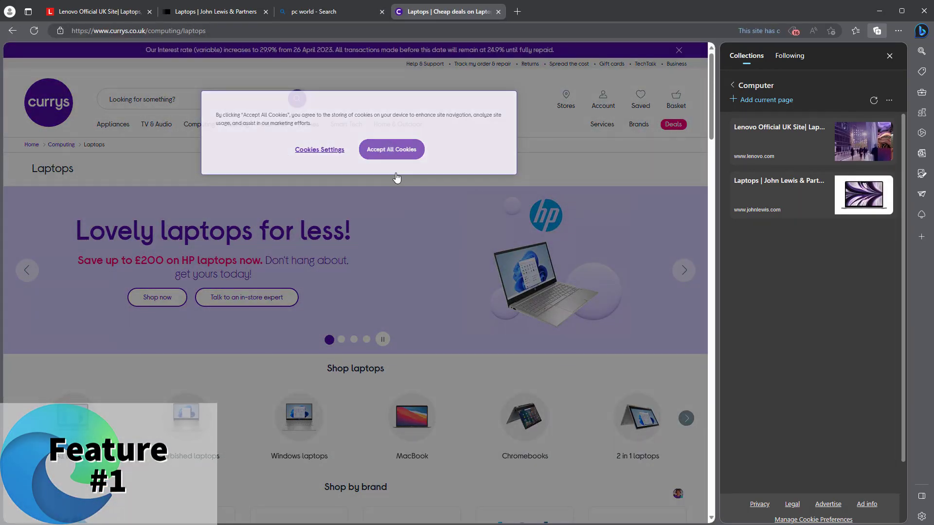
# Accept Currys cookies and open the ASUS Vivobook 15 from the Windows laptops category
pyautogui.click(392, 149)
pyautogui.scroll(-4, 344, 302)
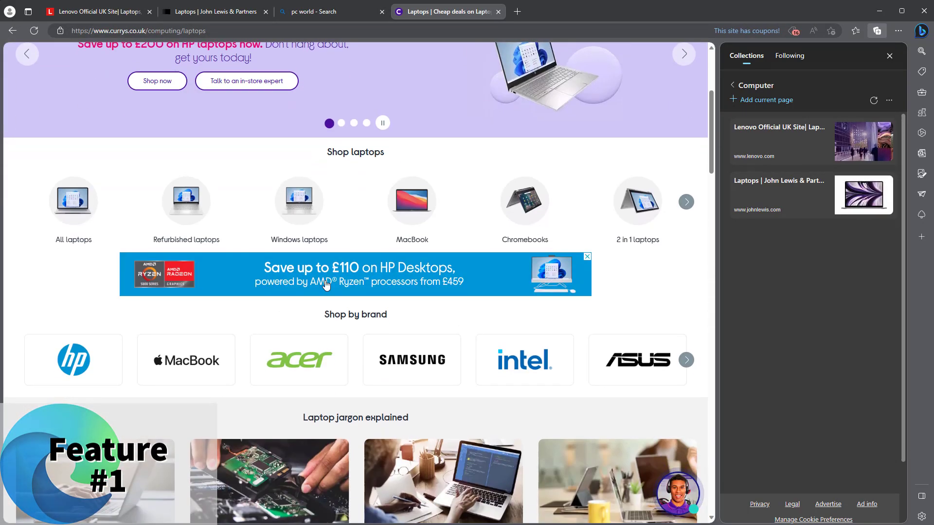
pyautogui.scroll(-4, 325, 285)
pyautogui.scroll(4, 326, 284)
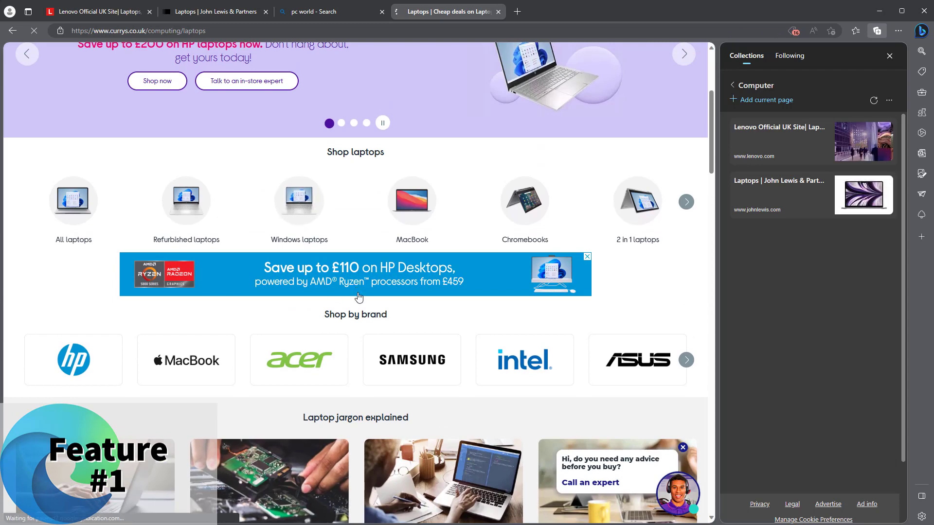
pyautogui.click(299, 214)
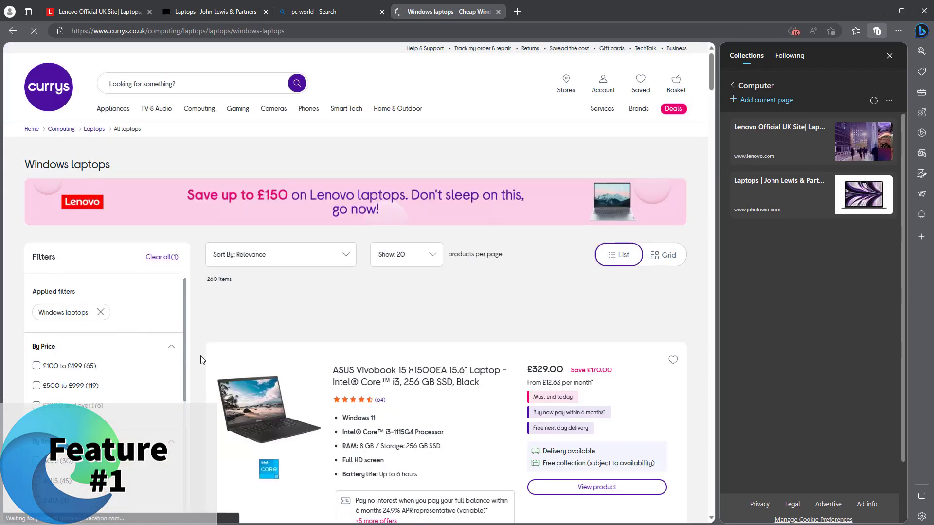
pyautogui.click(208, 357)
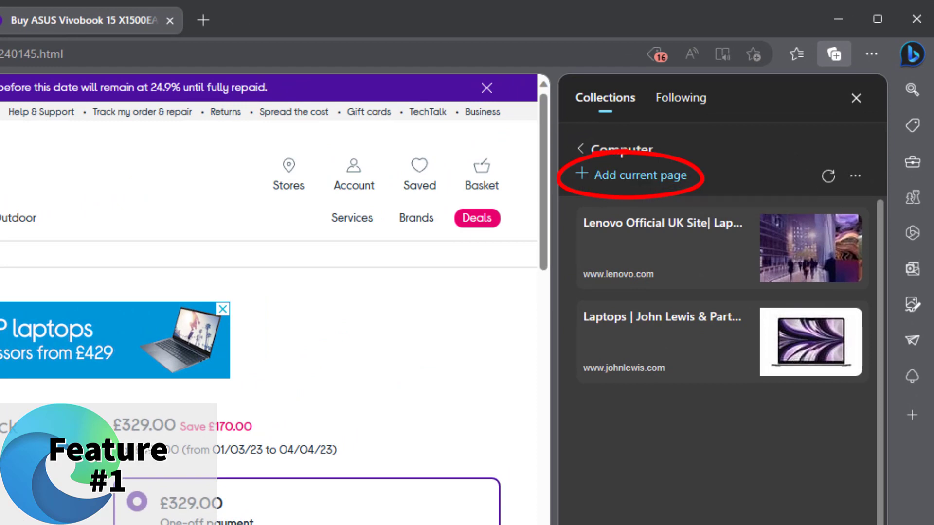
# Add the ASUS Vivobook page to Computer and open a blank new tab
pyautogui.click(640, 176)
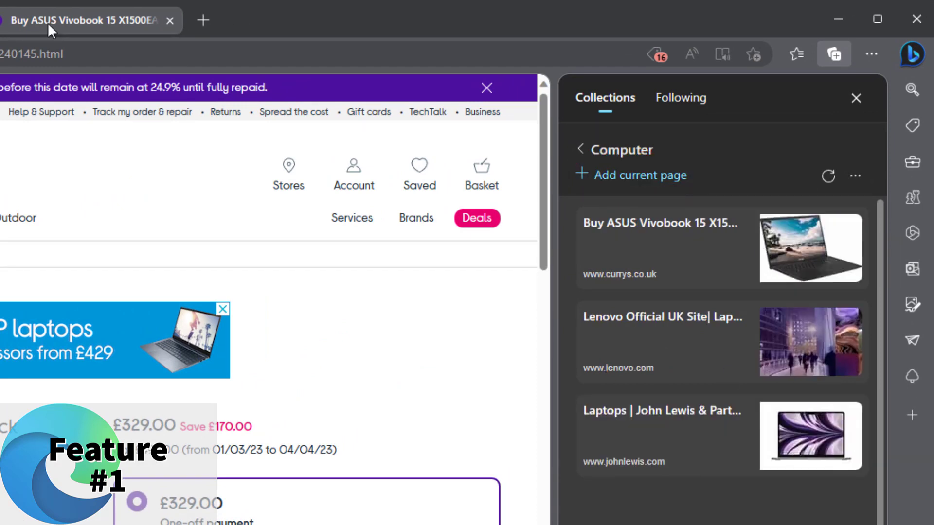
pyautogui.click(203, 20)
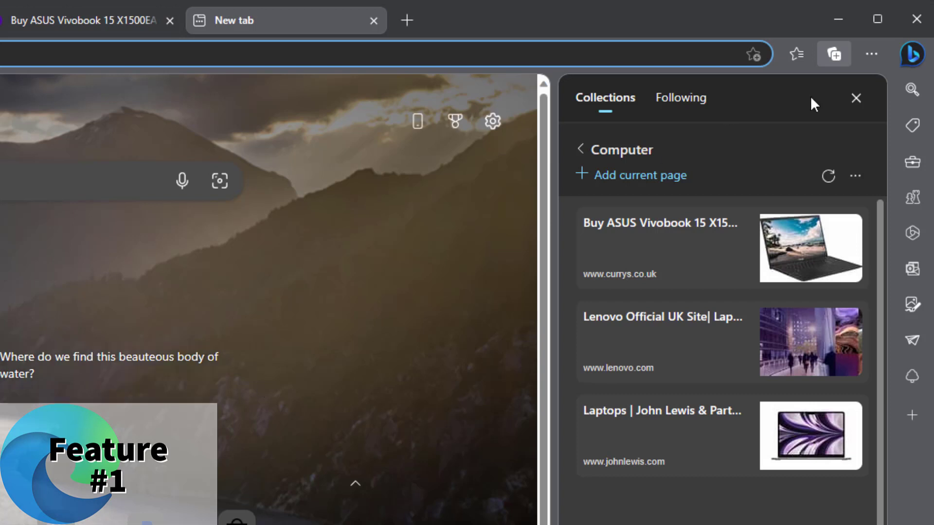
pyautogui.click(856, 99)
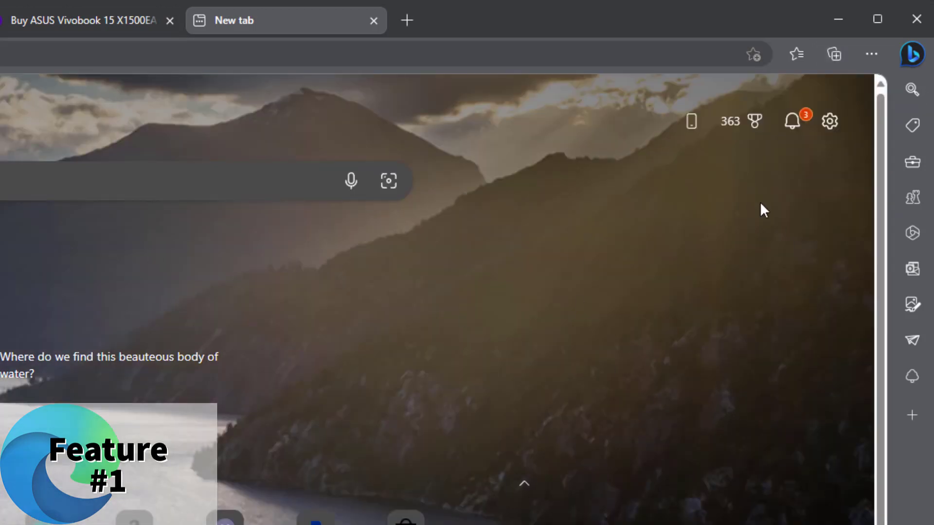
pyautogui.click(831, 55)
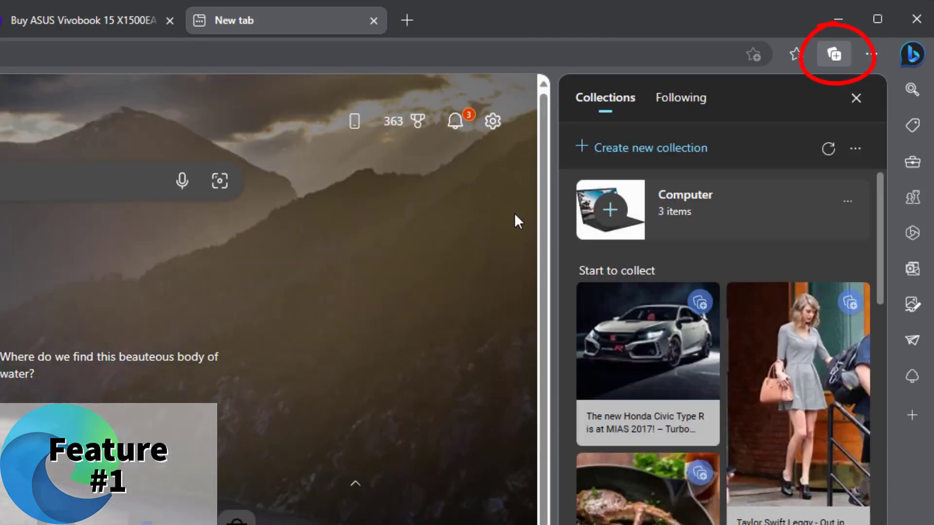
# Reopen the saved John Lewis, Lenovo and Currys pages from the Computer collection
pyautogui.click(704, 214)
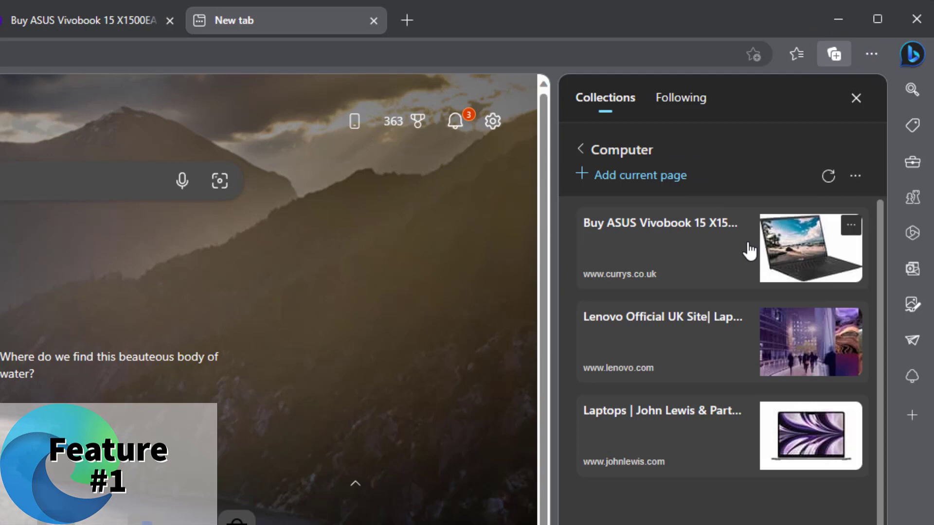
pyautogui.click(804, 421)
pyautogui.click(822, 335)
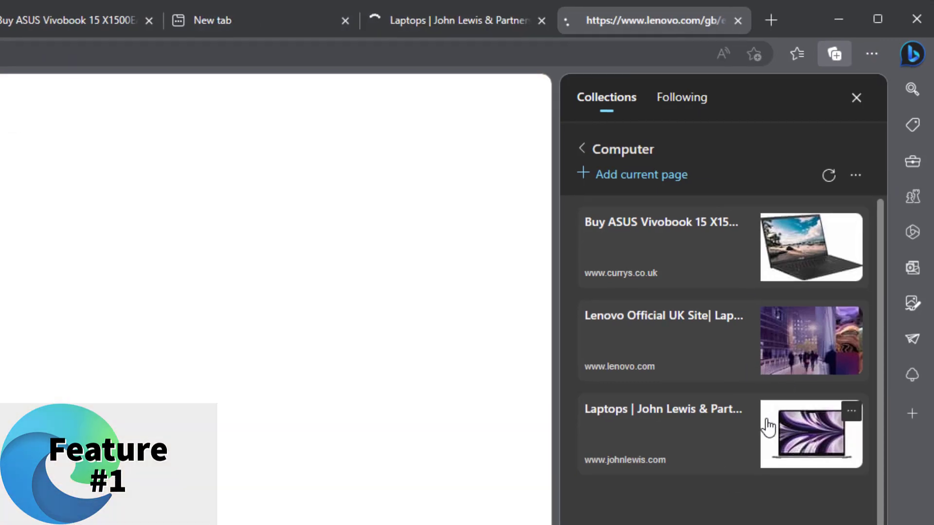
pyautogui.click(776, 247)
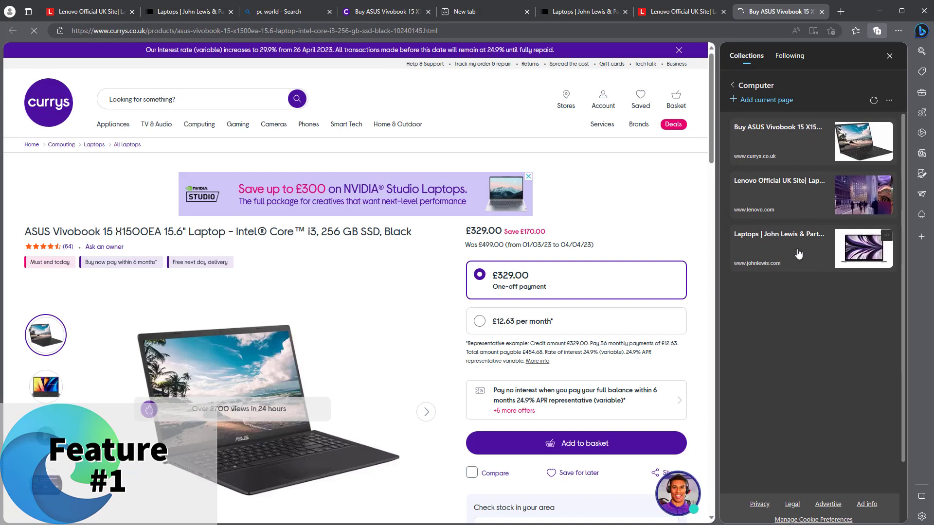
pyautogui.click(798, 130)
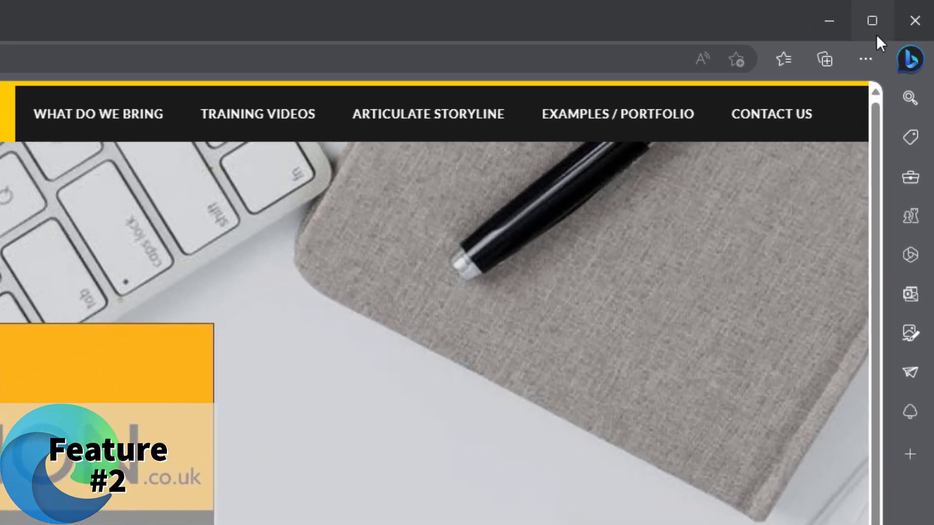
# Show the More tools submenu, with Browser task manager, under Settings and more
pyautogui.click(867, 63)
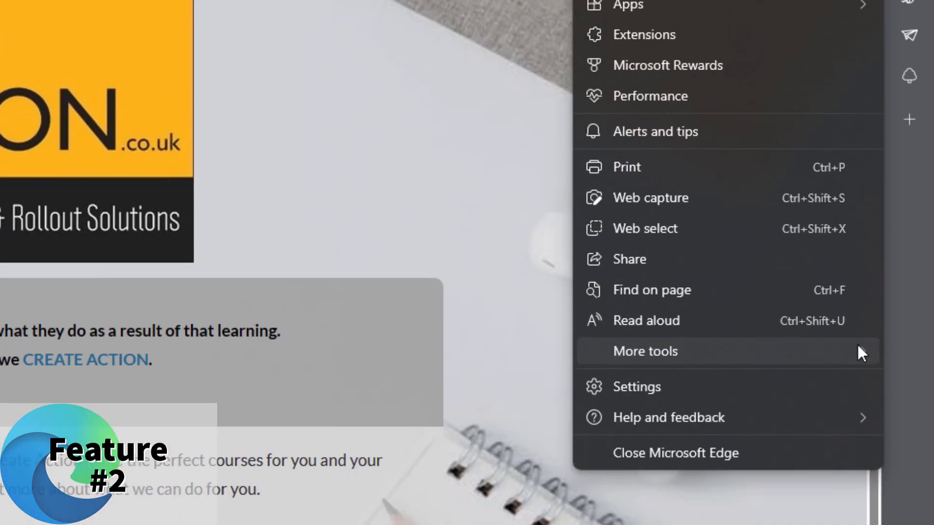
pyautogui.moveTo(811, 347)
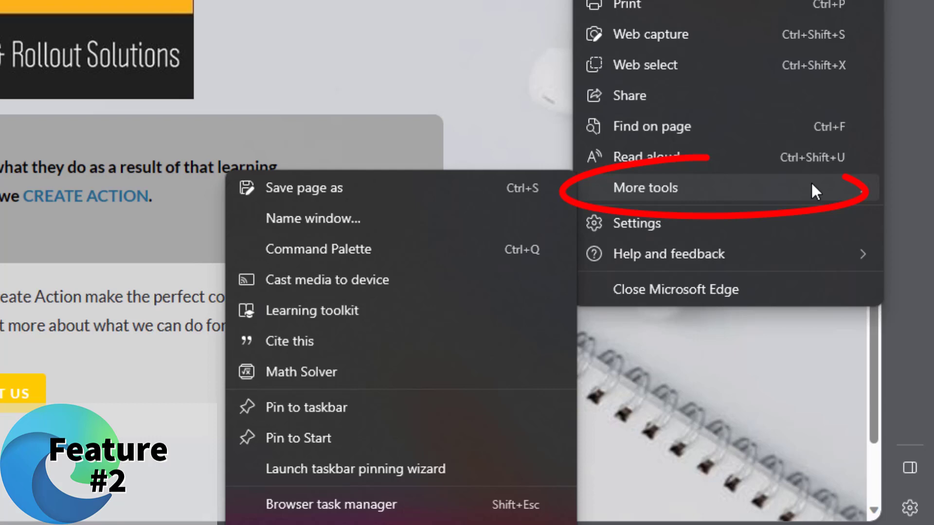
# Open Browser task manager and scroll through the per-process memory list
pyautogui.click(404, 503)
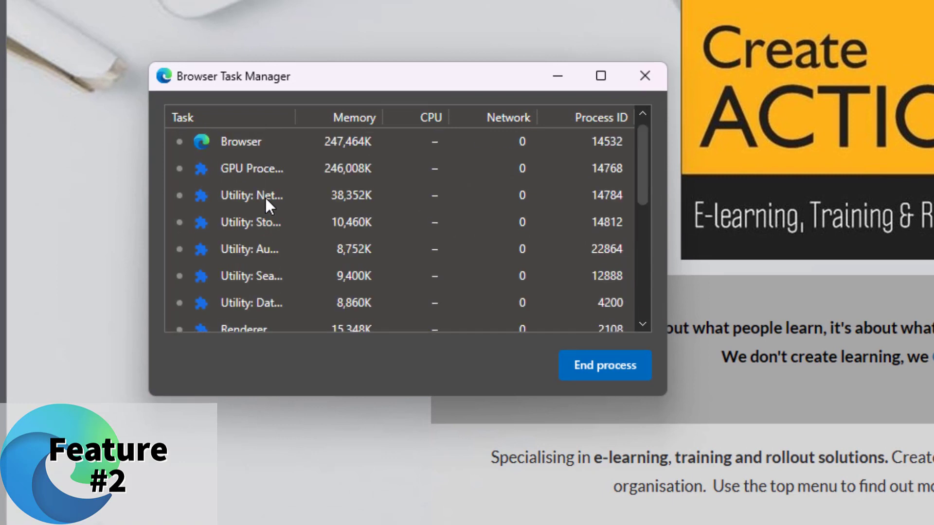
pyautogui.scroll(-5, 264, 174)
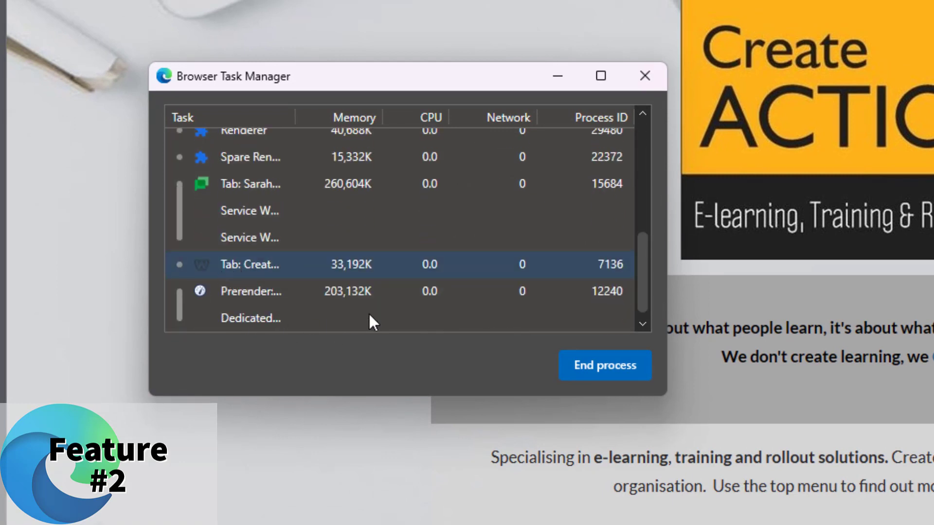
pyautogui.scroll(2, 266, 272)
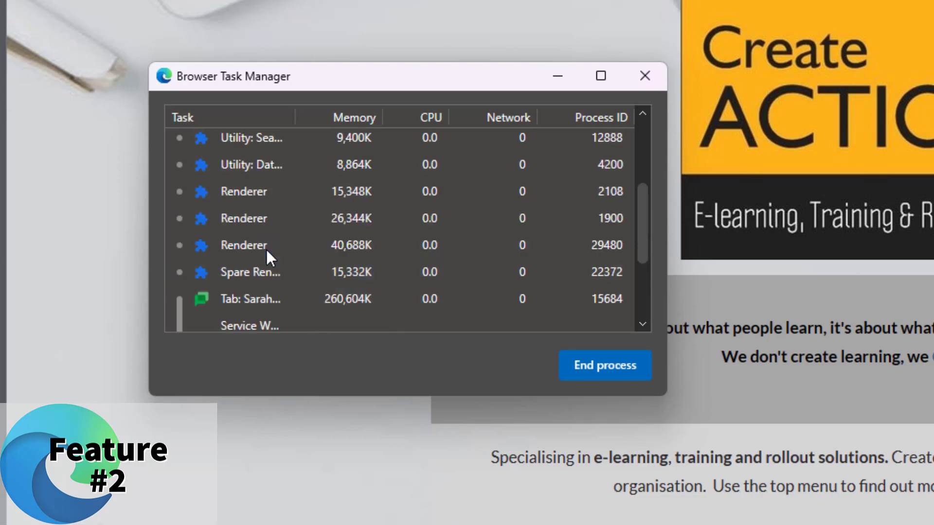
pyautogui.scroll(2, 252, 160)
pyautogui.scroll(-2, 251, 165)
pyautogui.scroll(2, 316, 167)
pyautogui.scroll(1, 391, 158)
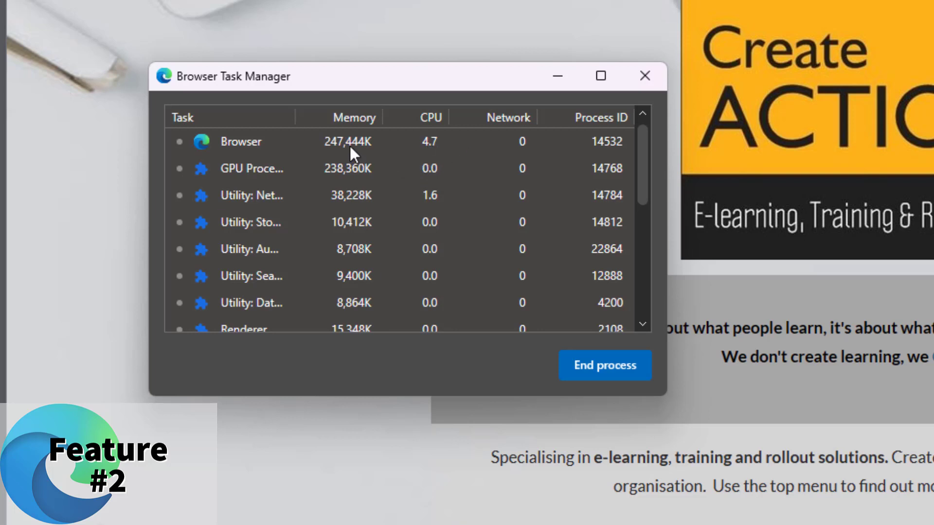
pyautogui.scroll(-5, 392, 209)
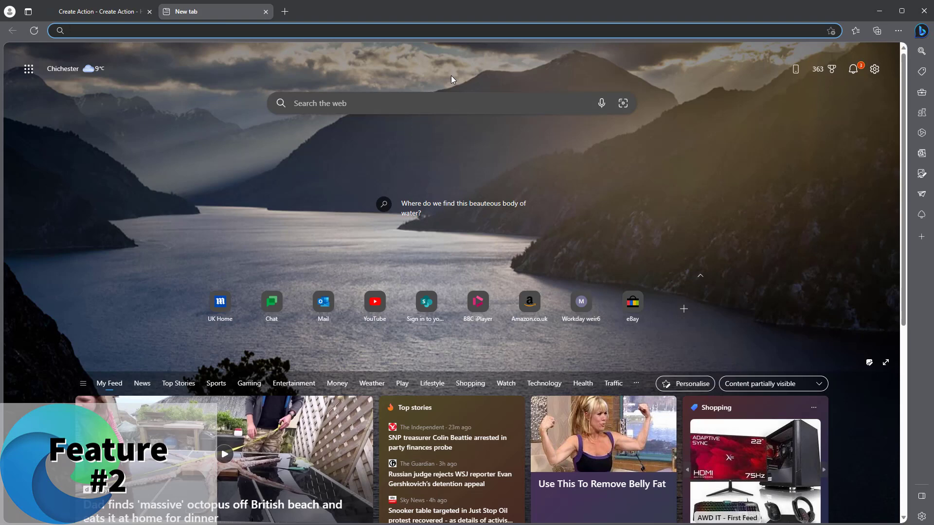
# Search 'odeon' from the address bar and open the official ODEON site
pyautogui.write('odeon')
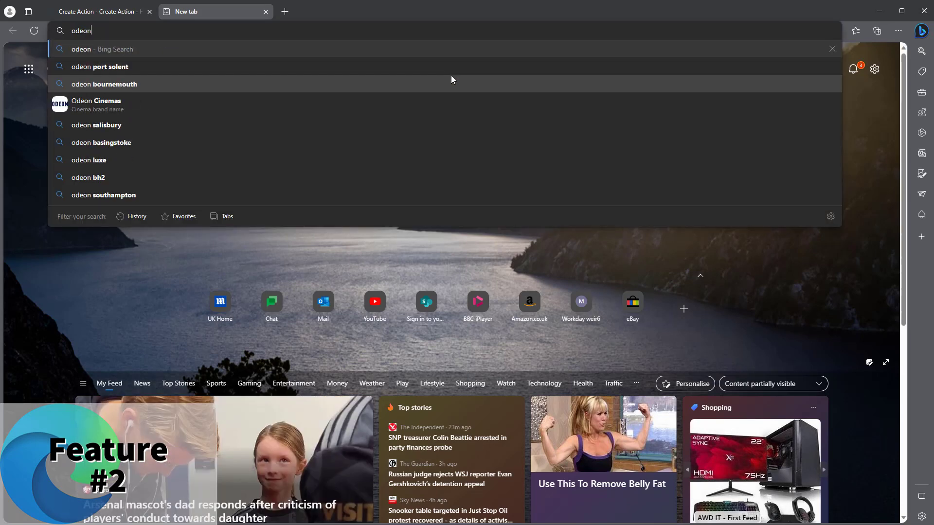
pyautogui.press('Return')
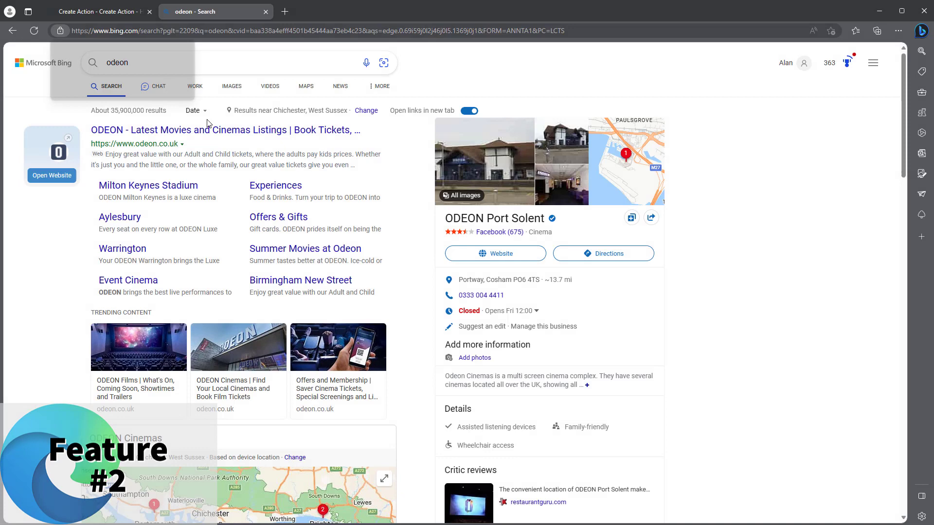
pyautogui.click(352, 128)
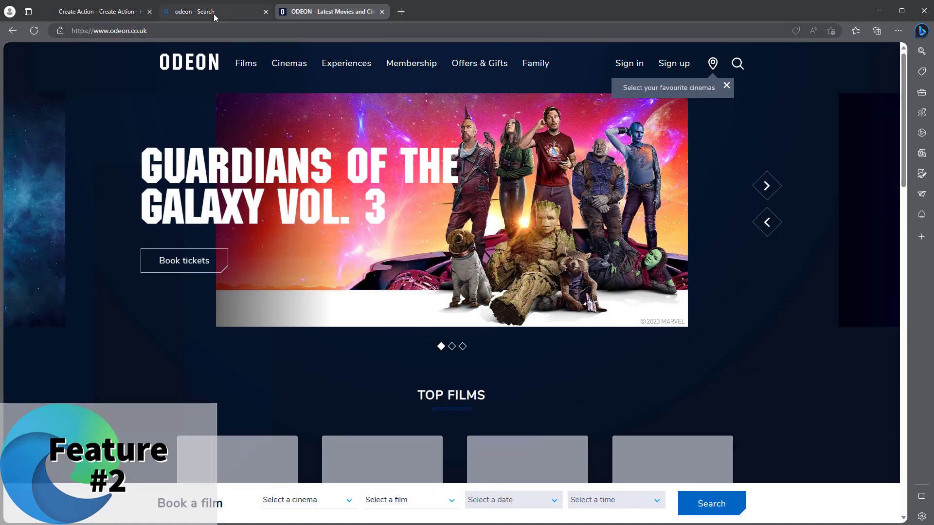
# Close the odeon search tab and check the ODEON tab's process in Browser task manager
pyautogui.click(266, 13)
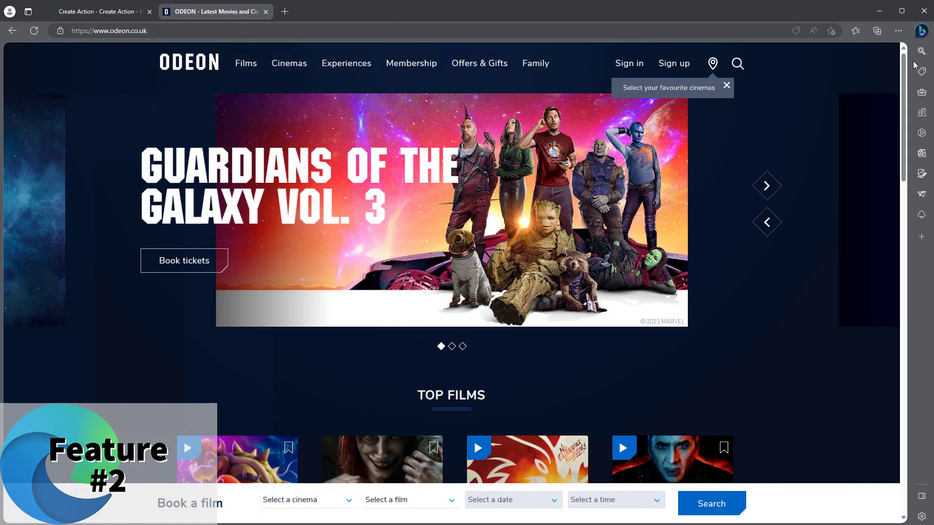
pyautogui.click(900, 31)
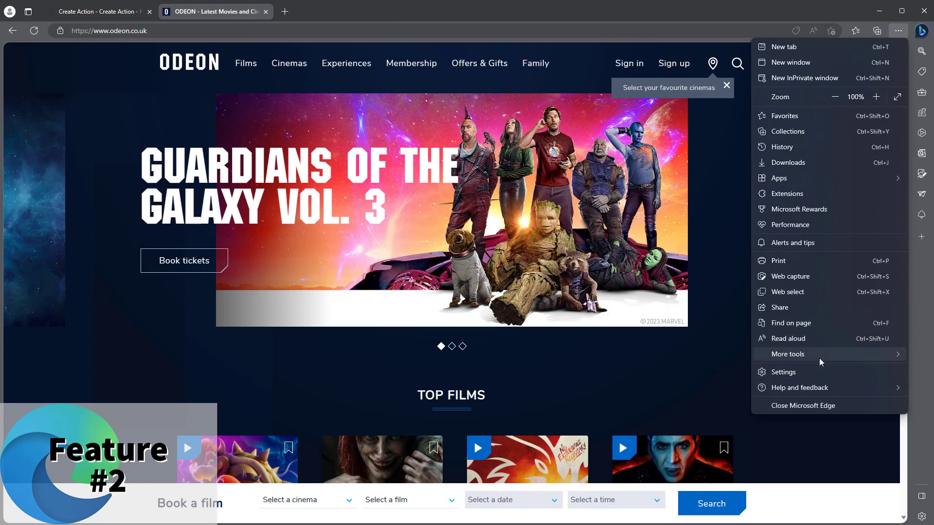
pyautogui.moveTo(818, 358)
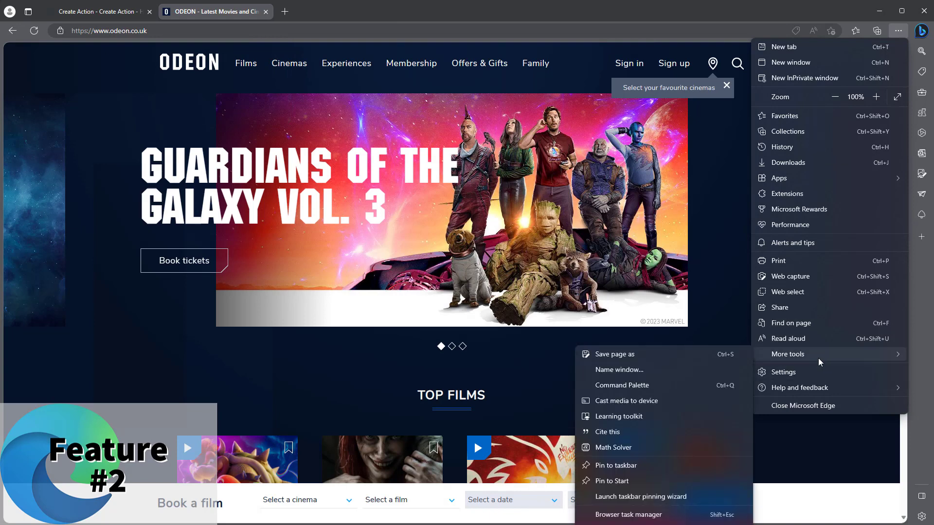
pyautogui.click(643, 511)
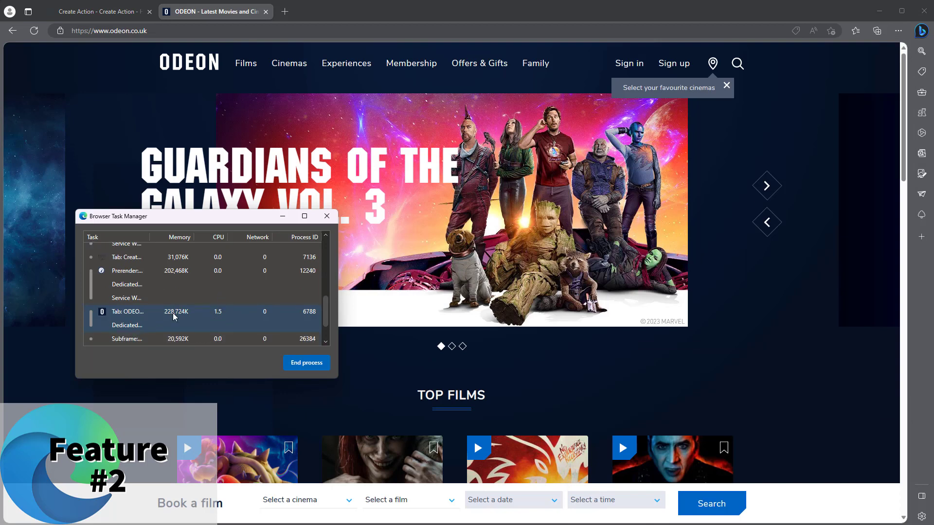
pyautogui.scroll(6, 166, 318)
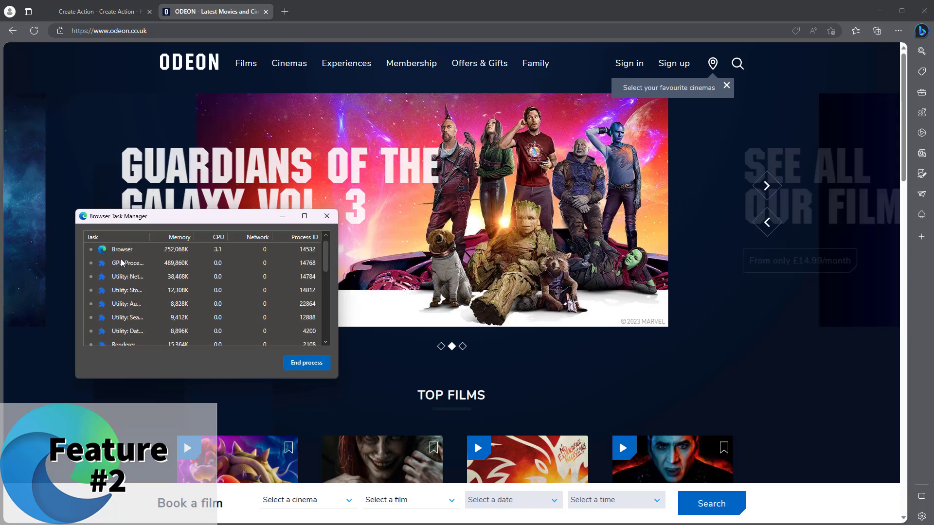
pyautogui.scroll(-3, 153, 277)
pyautogui.scroll(-3, 152, 281)
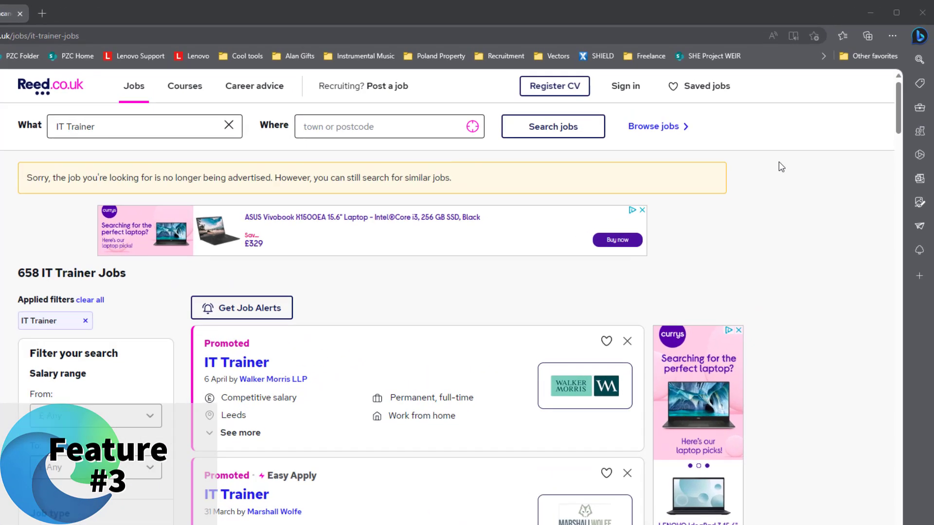
# Take a full-page web capture of the Reed IT Trainer jobs page
pyautogui.click(892, 35)
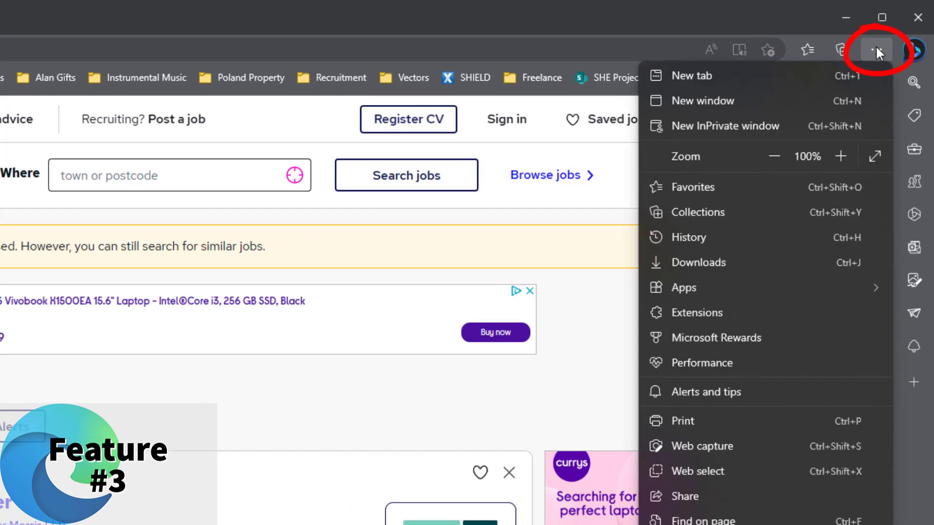
pyautogui.click(722, 448)
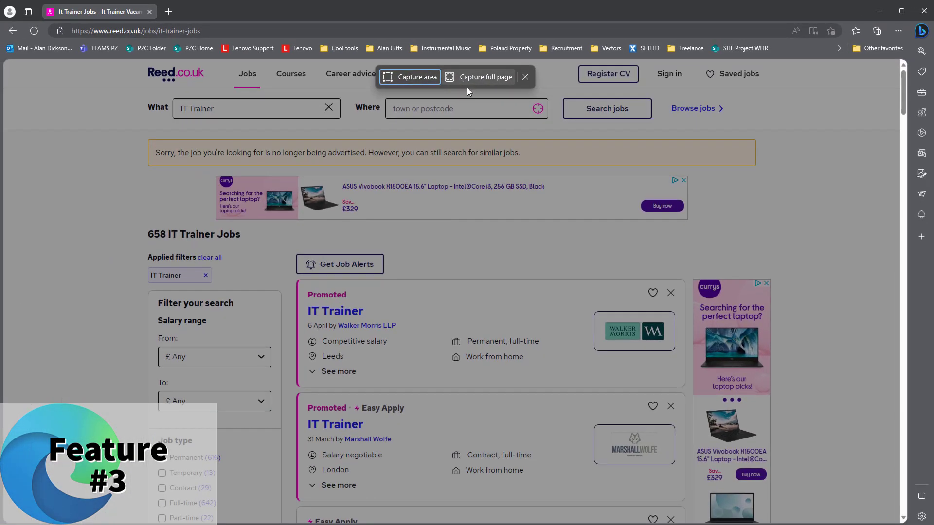
pyautogui.click(487, 76)
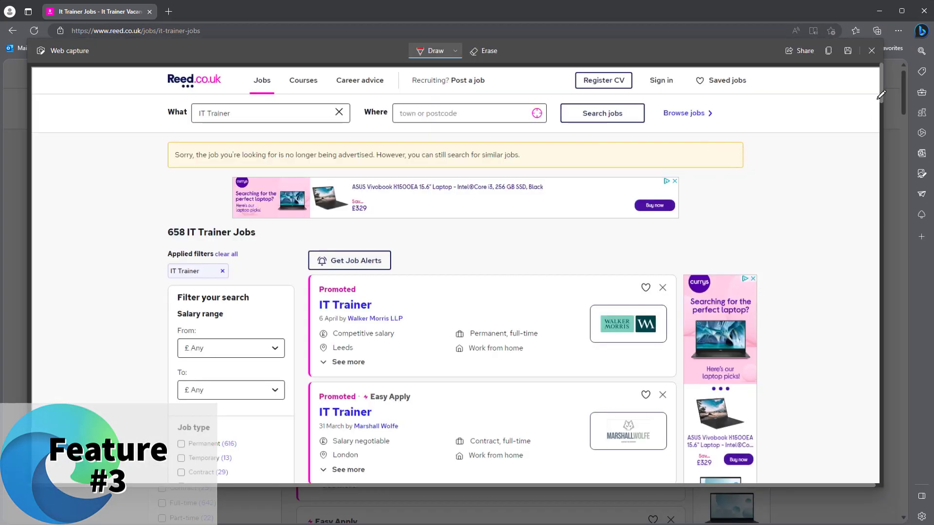
pyautogui.moveTo(883, 90)
pyautogui.mouseDown()
pyautogui.moveTo(885, 463)
pyautogui.moveTo(897, 220)
pyautogui.moveTo(878, 78)
pyautogui.mouseUp()
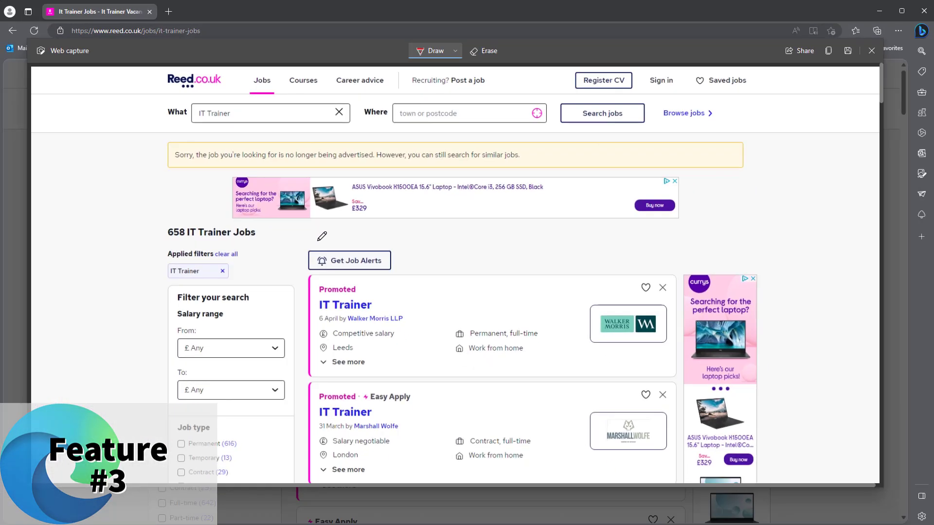
# Circle Get Job Alerts and the Walker Morris card, then close the capture discarding changes
pyautogui.moveTo(284, 344)
pyautogui.mouseDown()
pyautogui.moveTo(448, 294)
pyautogui.moveTo(205, 479)
pyautogui.moveTo(284, 380)
pyautogui.mouseUp()
pyautogui.moveTo(622, 255)
pyautogui.mouseDown()
pyautogui.moveTo(513, 360)
pyautogui.moveTo(584, 269)
pyautogui.moveTo(638, 292)
pyautogui.mouseUp()
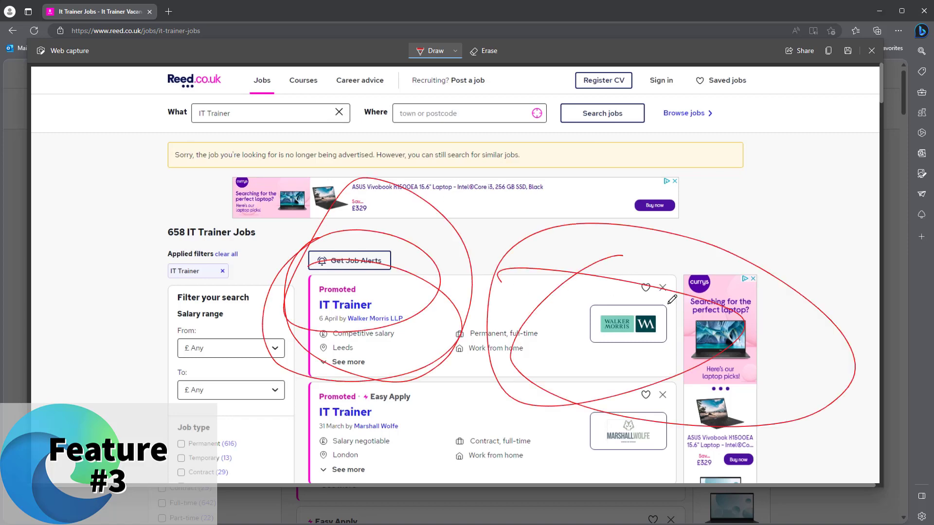
pyautogui.click(871, 50)
pyautogui.click(502, 84)
# Capture an area around the 'job no longer being advertised' notice and copy it
pyautogui.click(897, 30)
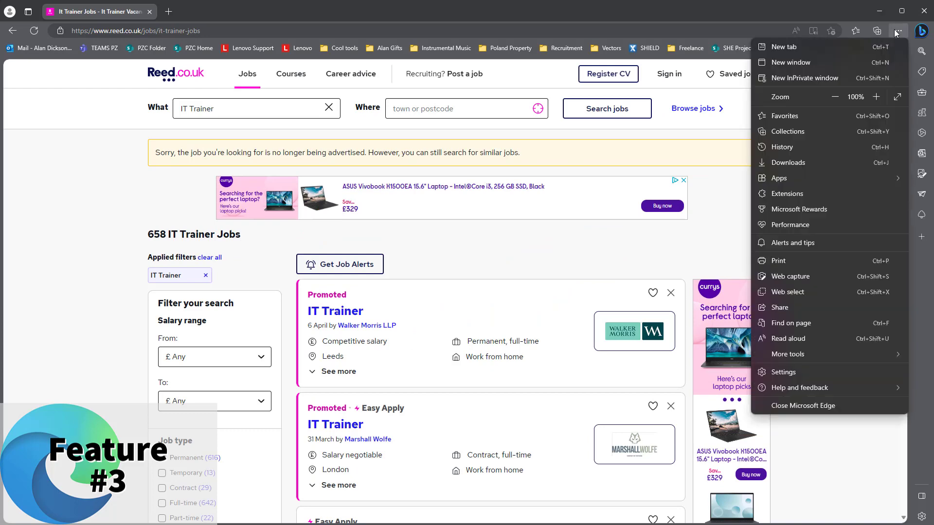
pyautogui.click(803, 277)
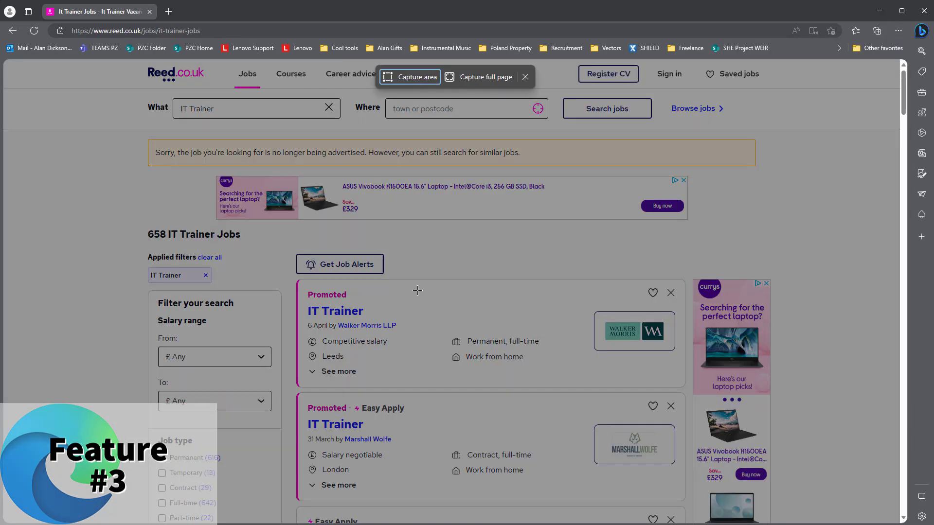
pyautogui.click(417, 77)
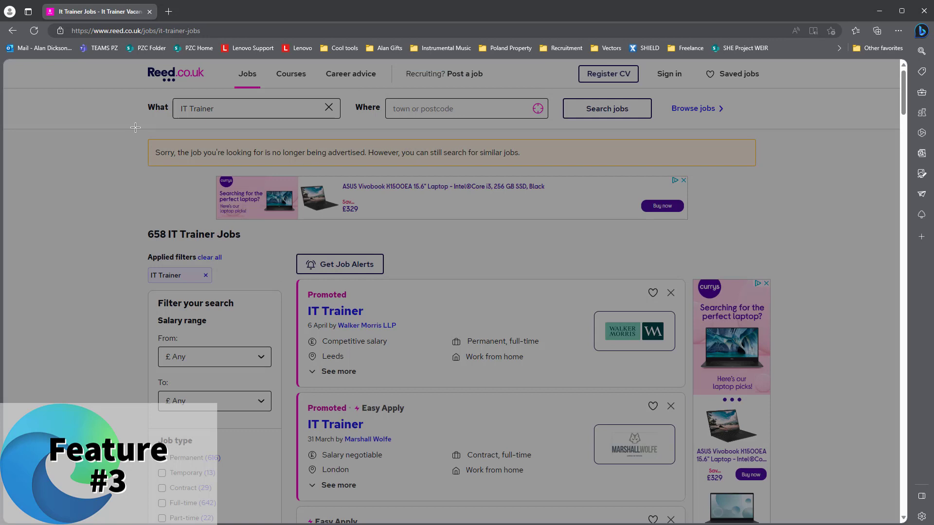
pyautogui.moveTo(135, 128); pyautogui.dragTo(771, 179)
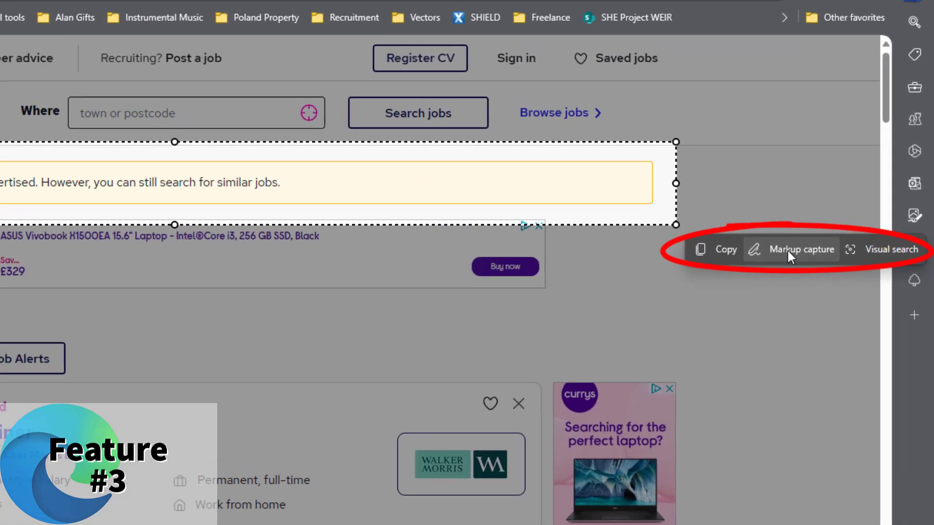
pyautogui.click(717, 247)
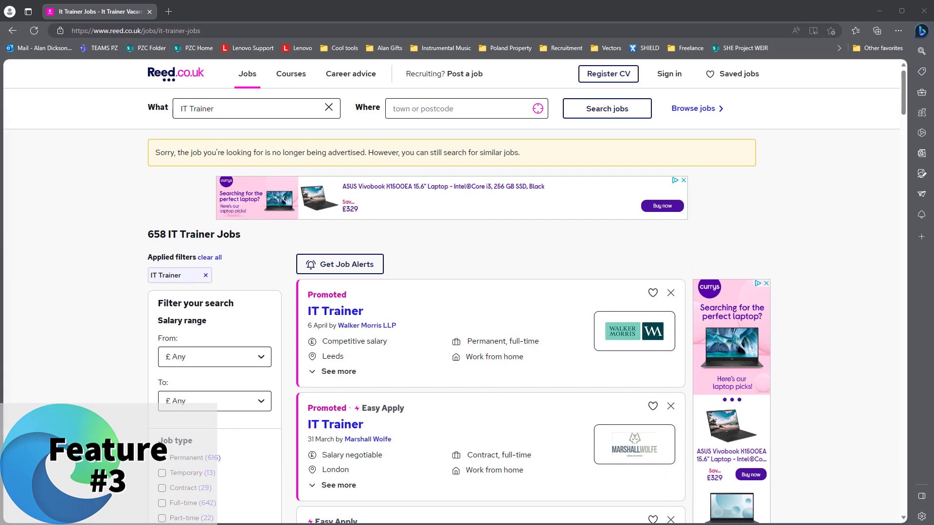
# Paste the captured job-notice banner into Word's Document3 with its status bar visible
pyautogui.hotkey('alt', 'Tab')
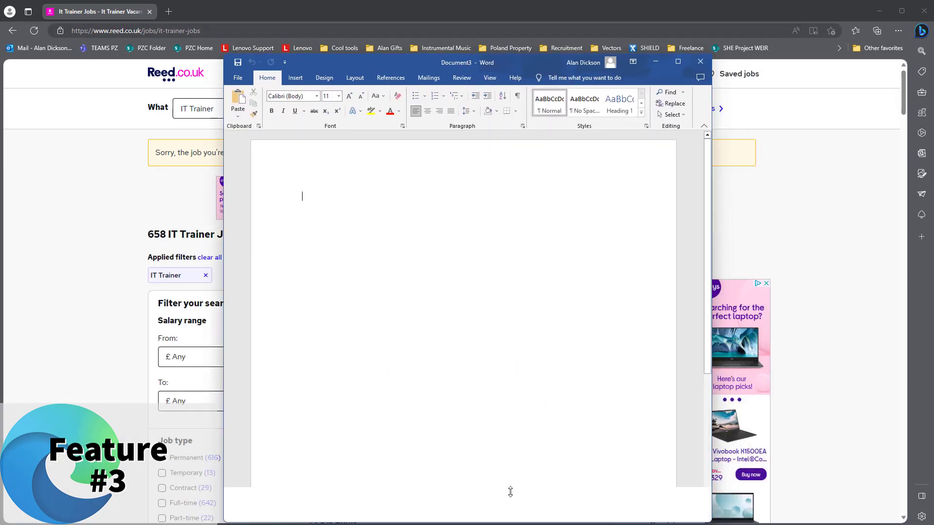
pyautogui.moveTo(511, 492); pyautogui.dragTo(510, 470)
pyautogui.hotkey('ctrl', 'v')
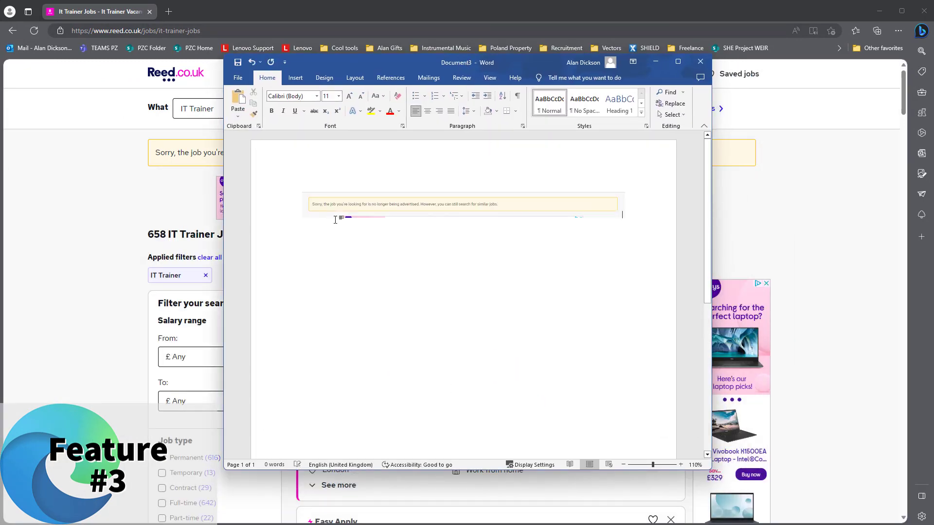
# Select the pasted banner picture, zoom in, and return to the Reed job listings in Edge
pyautogui.click(447, 214)
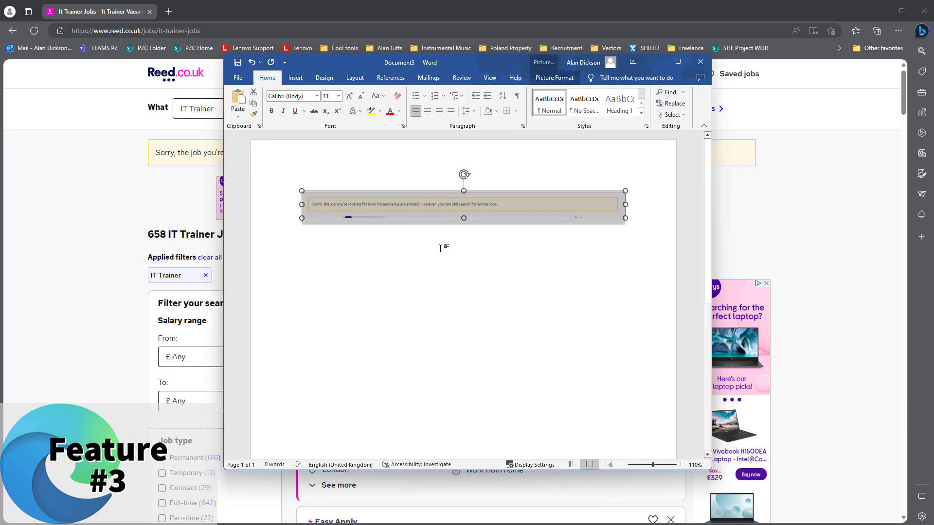
pyautogui.scroll(3, 444, 243)
pyautogui.scroll(2, 443, 242)
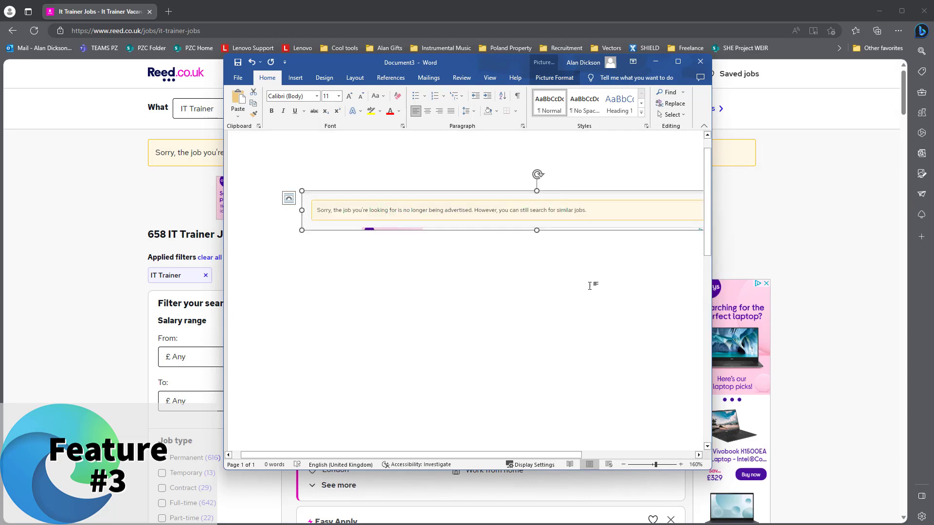
pyautogui.click(791, 10)
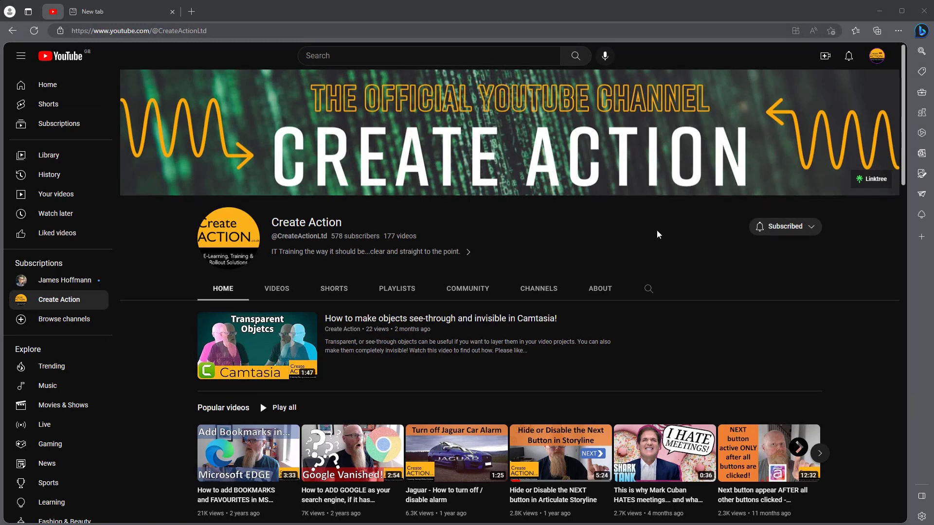
pyautogui.scroll(-10, 773, 284)
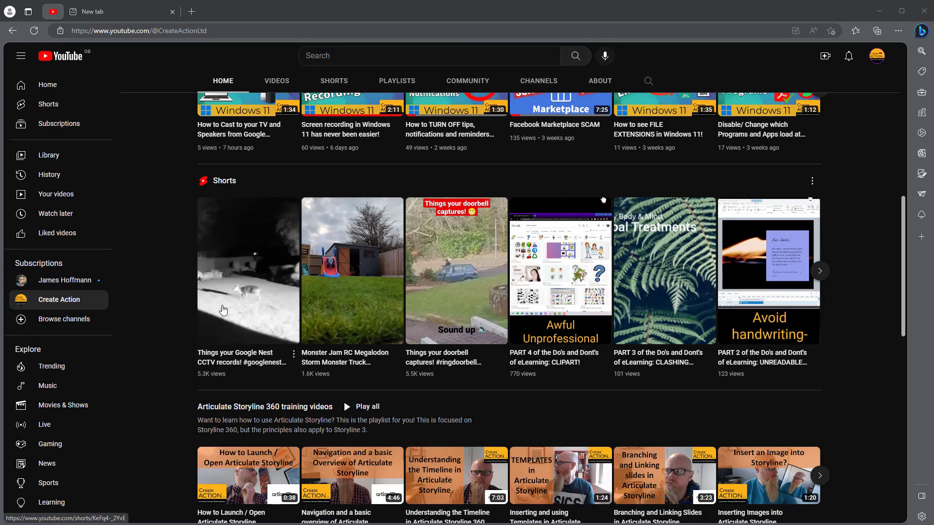
pyautogui.scroll(10, 144, 315)
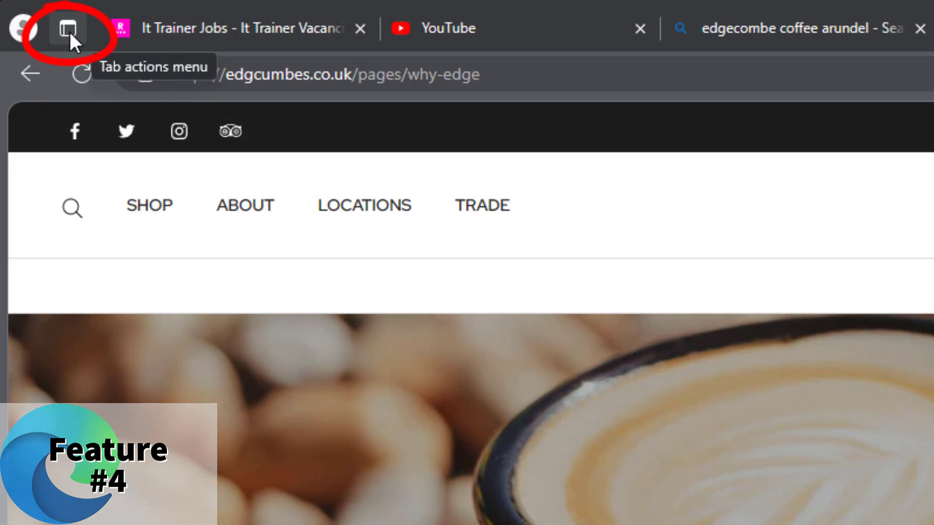
pyautogui.click(69, 30)
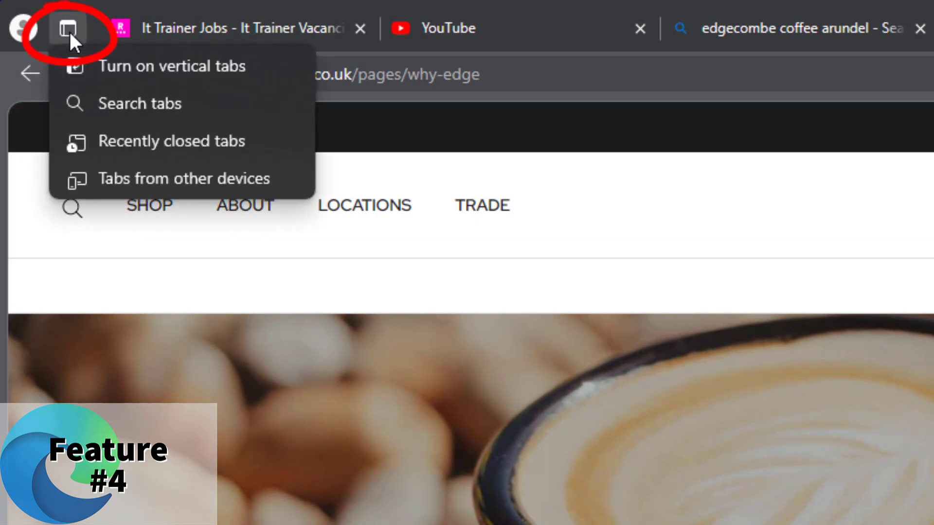
pyautogui.click(219, 71)
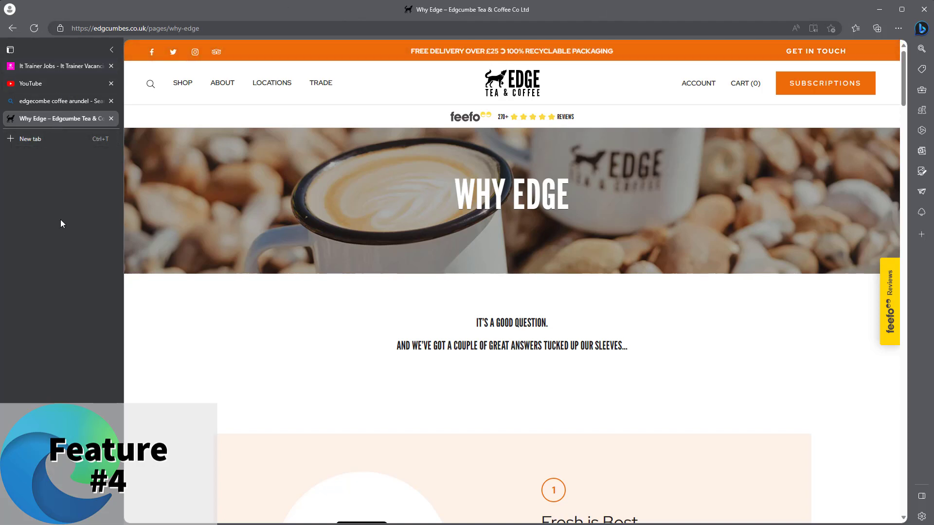
pyautogui.click(10, 51)
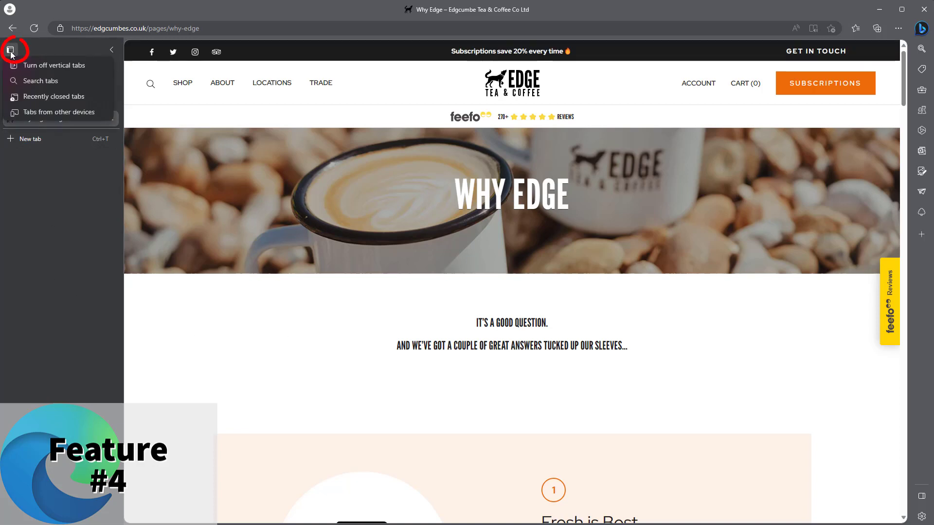
pyautogui.click(68, 66)
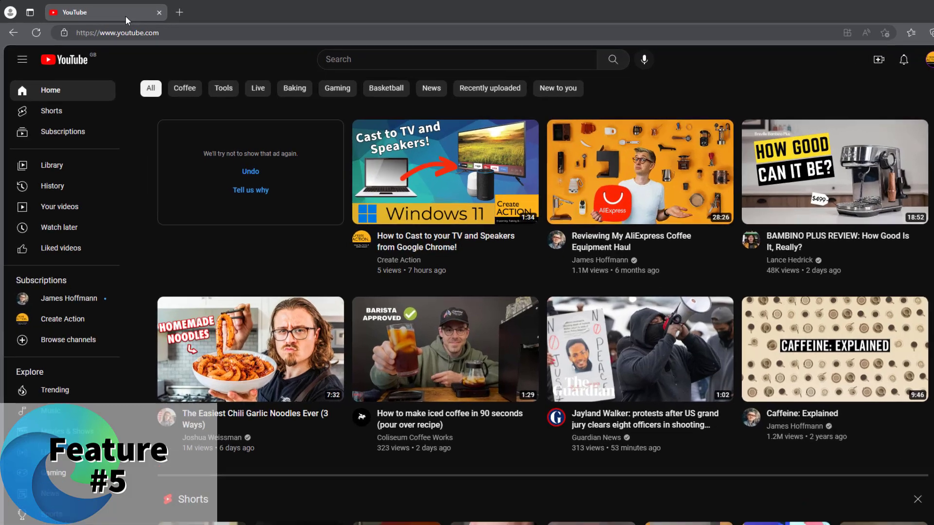
# Pin the YouTube tab so it shrinks to an icon-only tab
pyautogui.rightClick(115, 13)
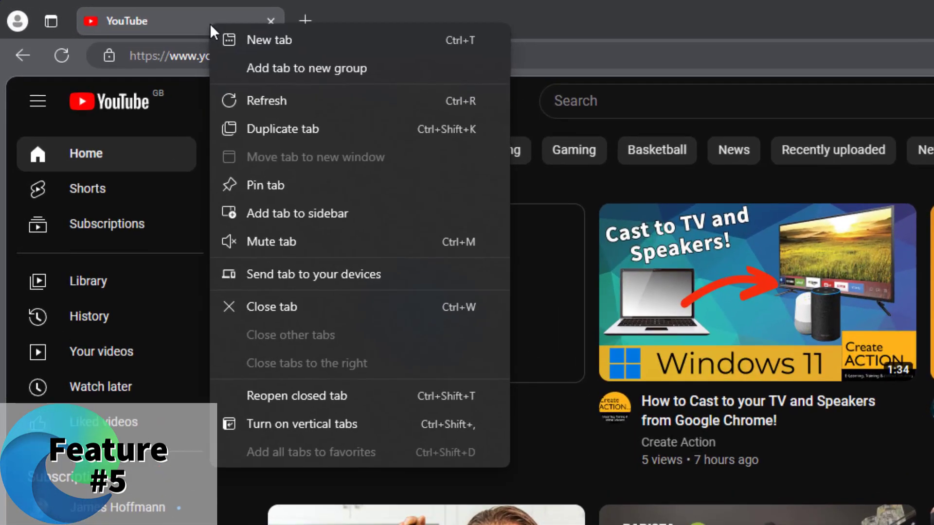
pyautogui.rightClick(165, 21)
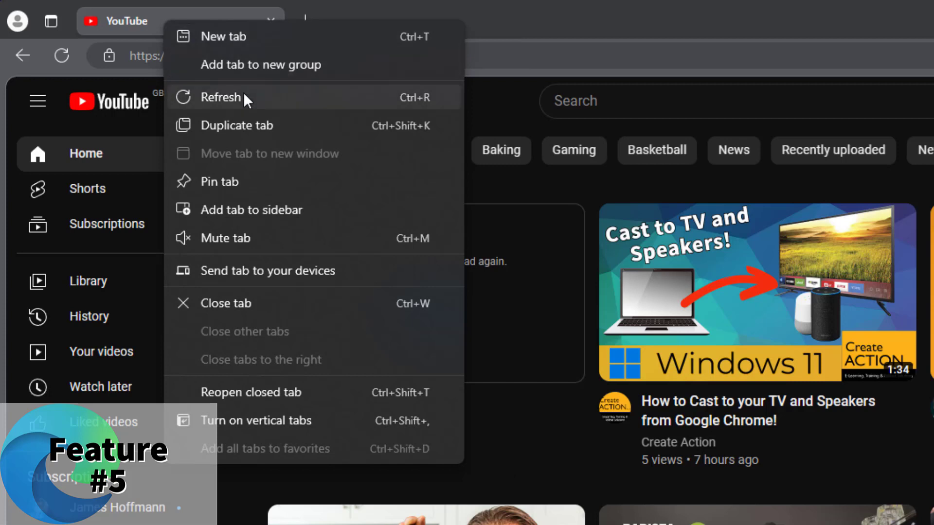
pyautogui.click(246, 182)
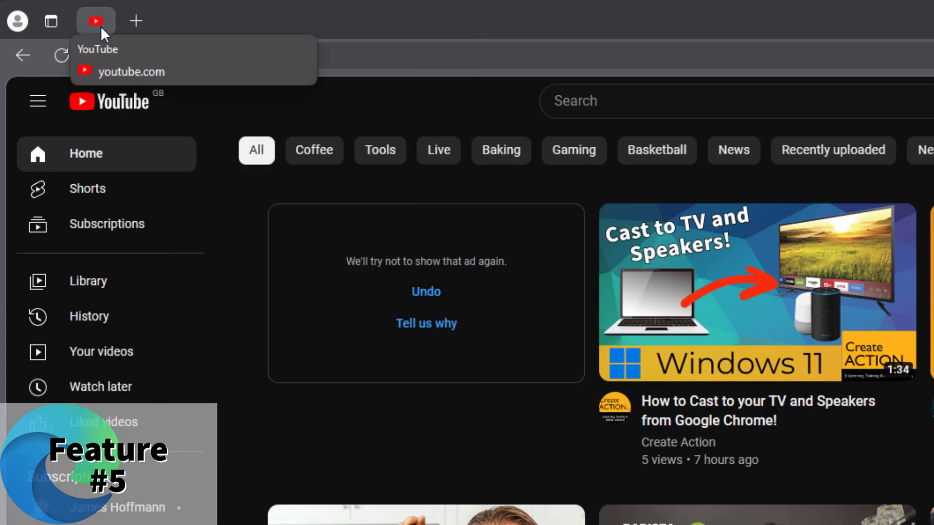
# Open BBC iPlayer in a new tab via 'bbc', then check both tabs
pyautogui.click(136, 21)
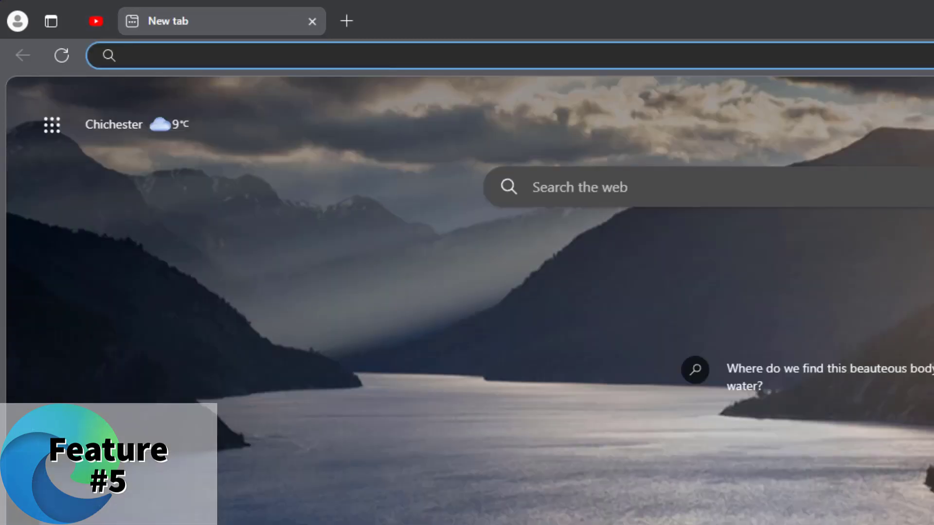
pyautogui.write('bbc.co.uk/iplayer')
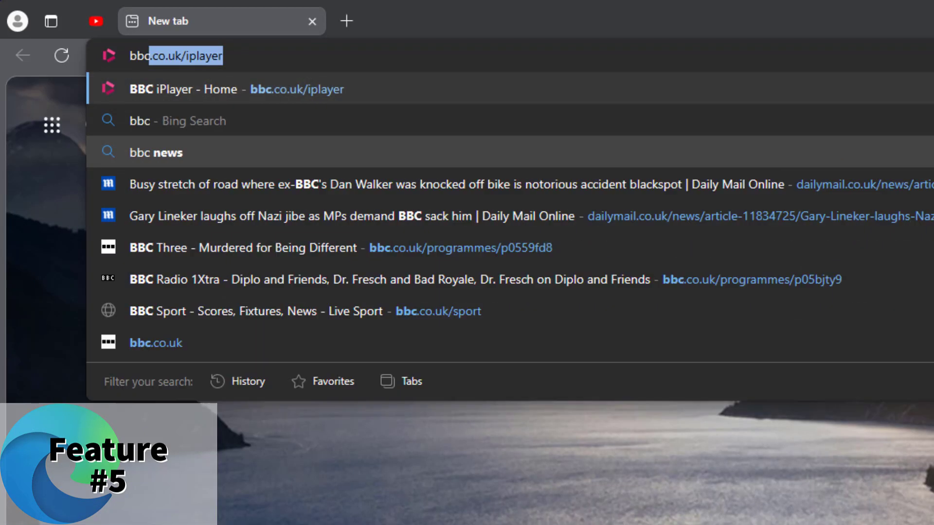
pyautogui.press('Return')
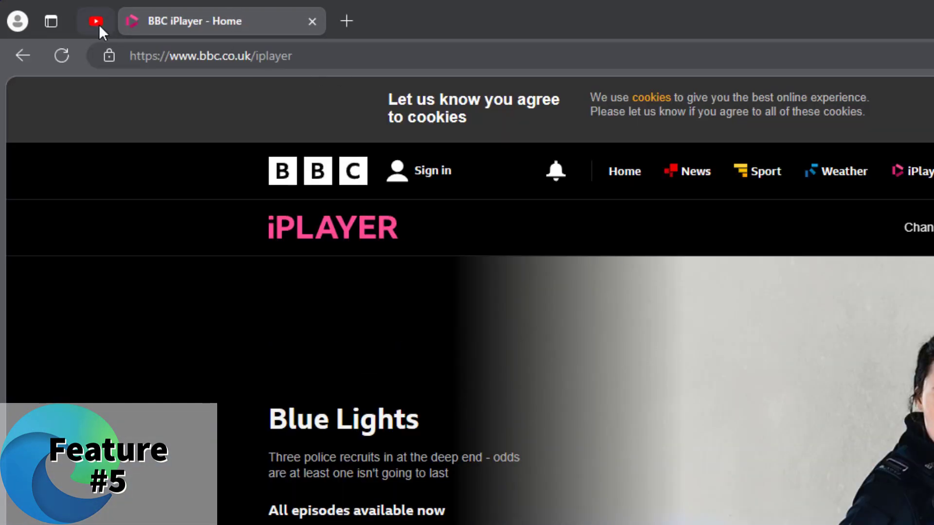
pyautogui.click(98, 25)
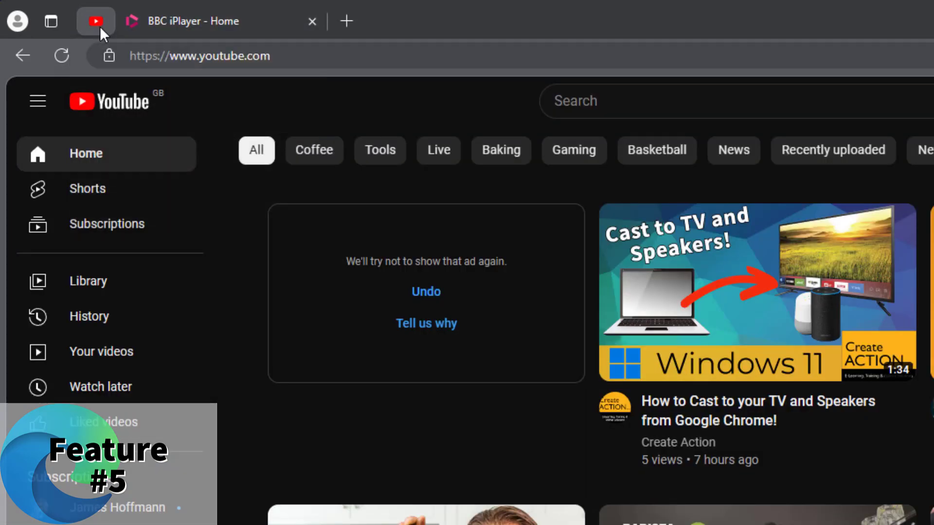
pyautogui.click(124, 27)
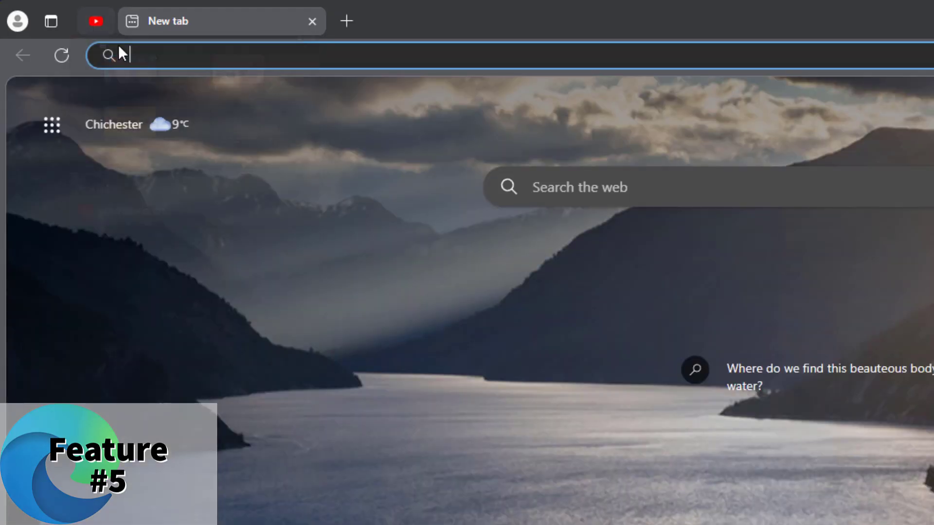
# Show the preview card for the pinned YouTube tab beside the new tab page
pyautogui.moveTo(104, 26)
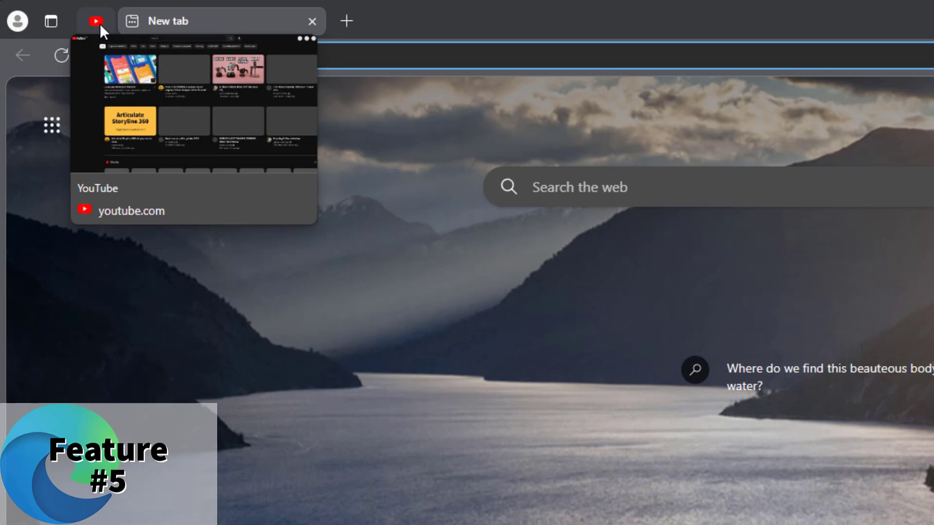